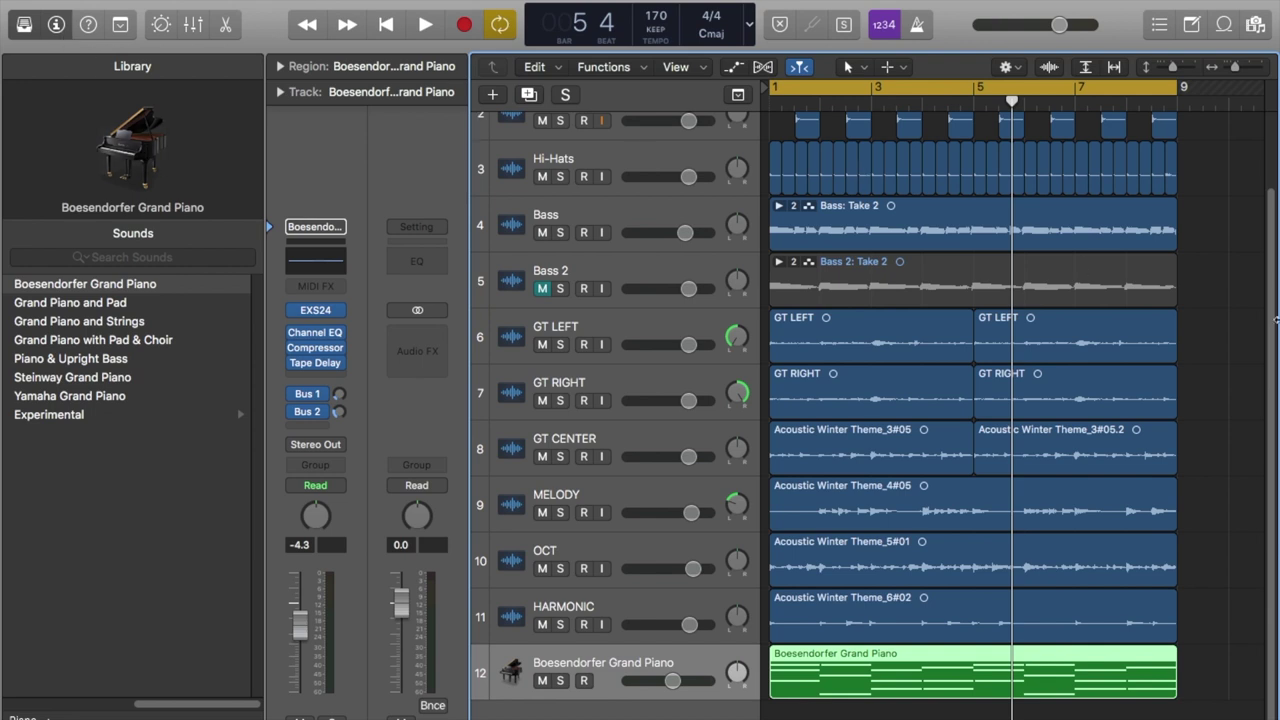
Step: Scroll the track list back to the top, above the new Boesendorfer Grand Piano track
left_click_drag(1272, 302, 1272, 197)
scroll(1272, 184, "down", 2)
scroll(1273, 165, "up", 2)
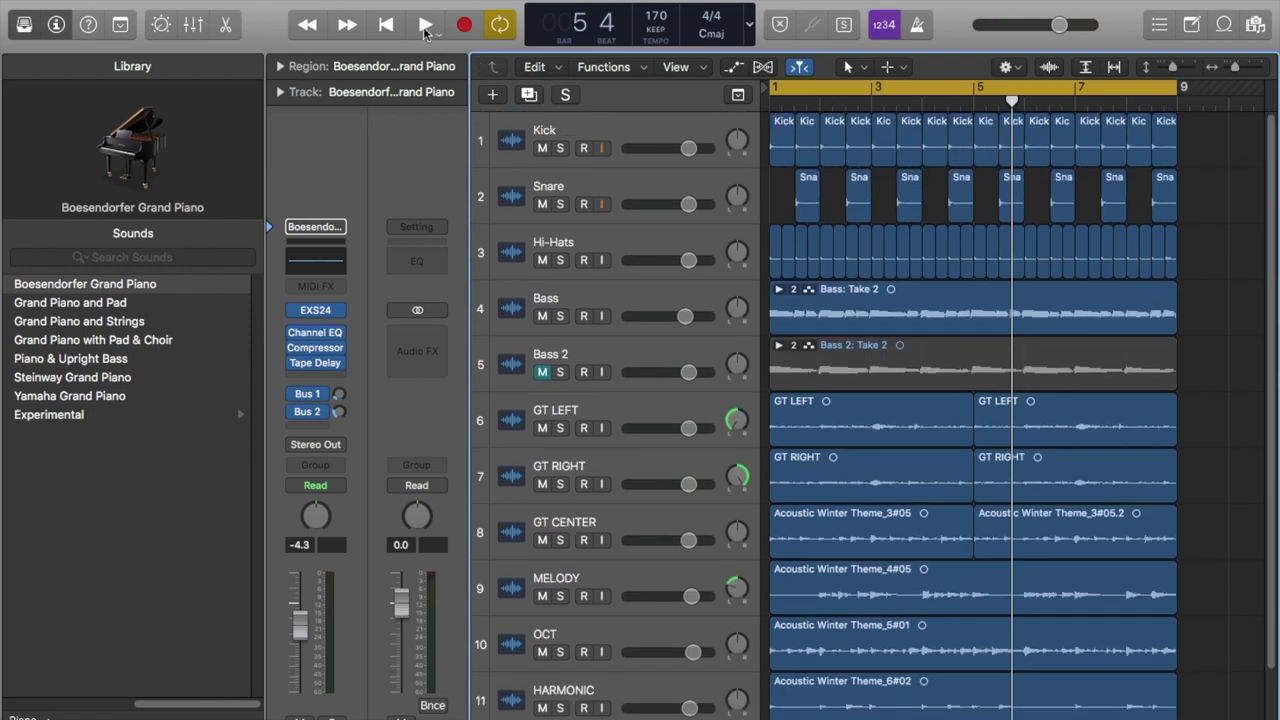
left_click(425, 26)
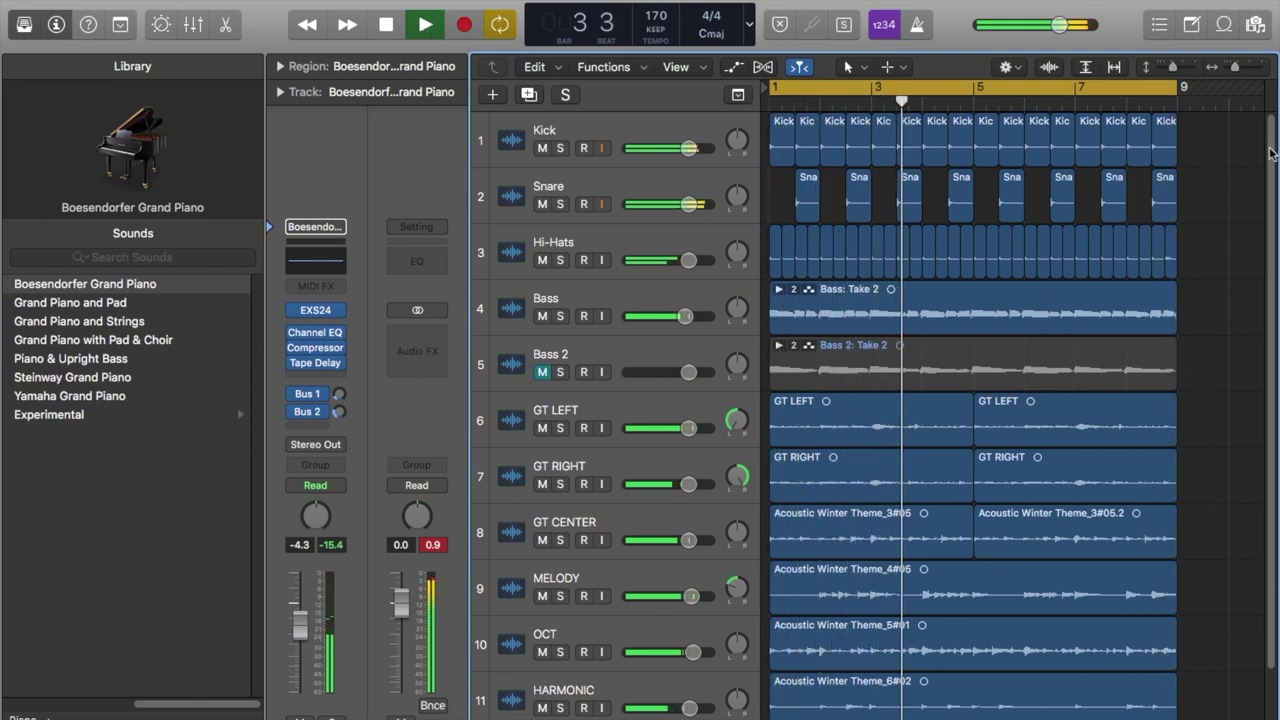
scroll(1250, 250, "down", 3)
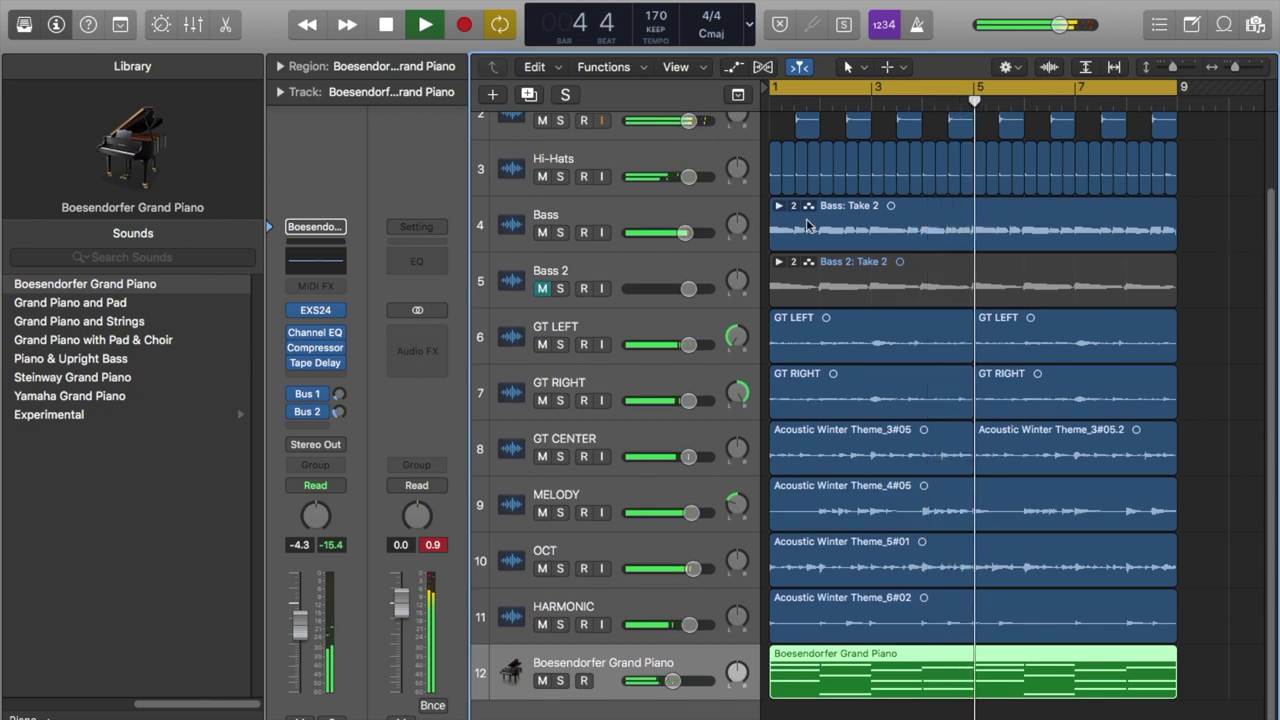
key("space")
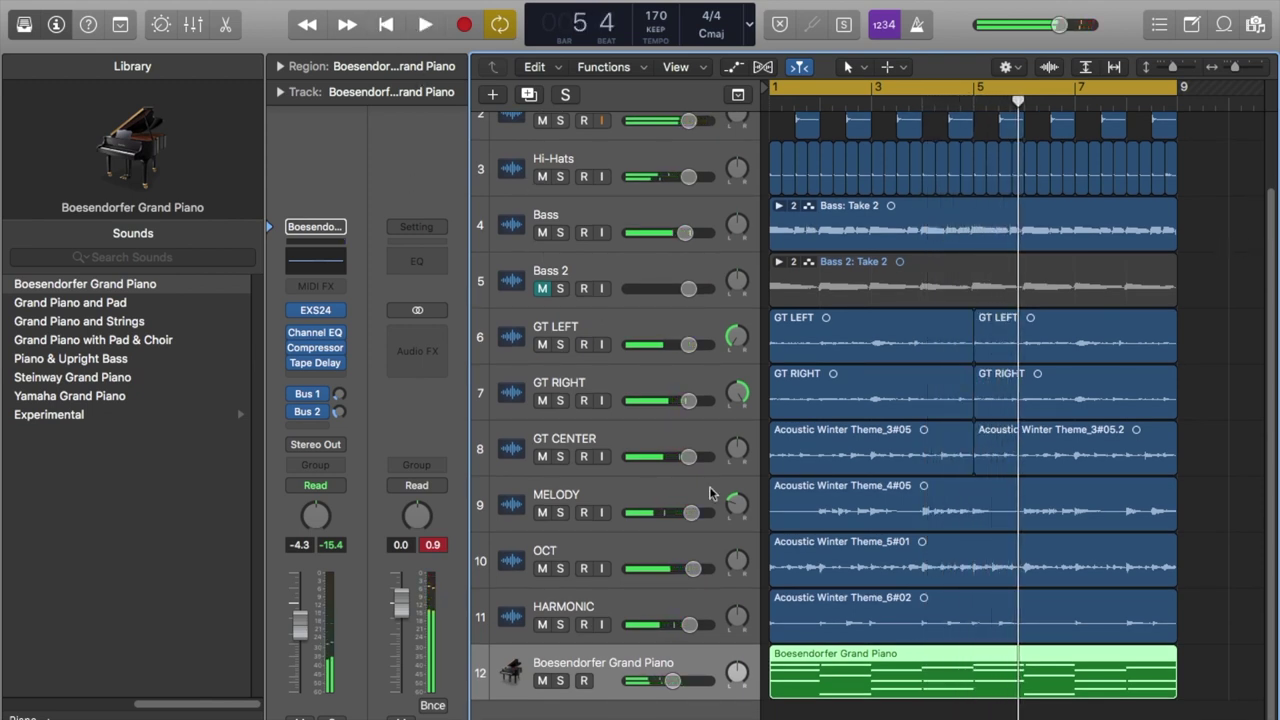
left_click(434, 546)
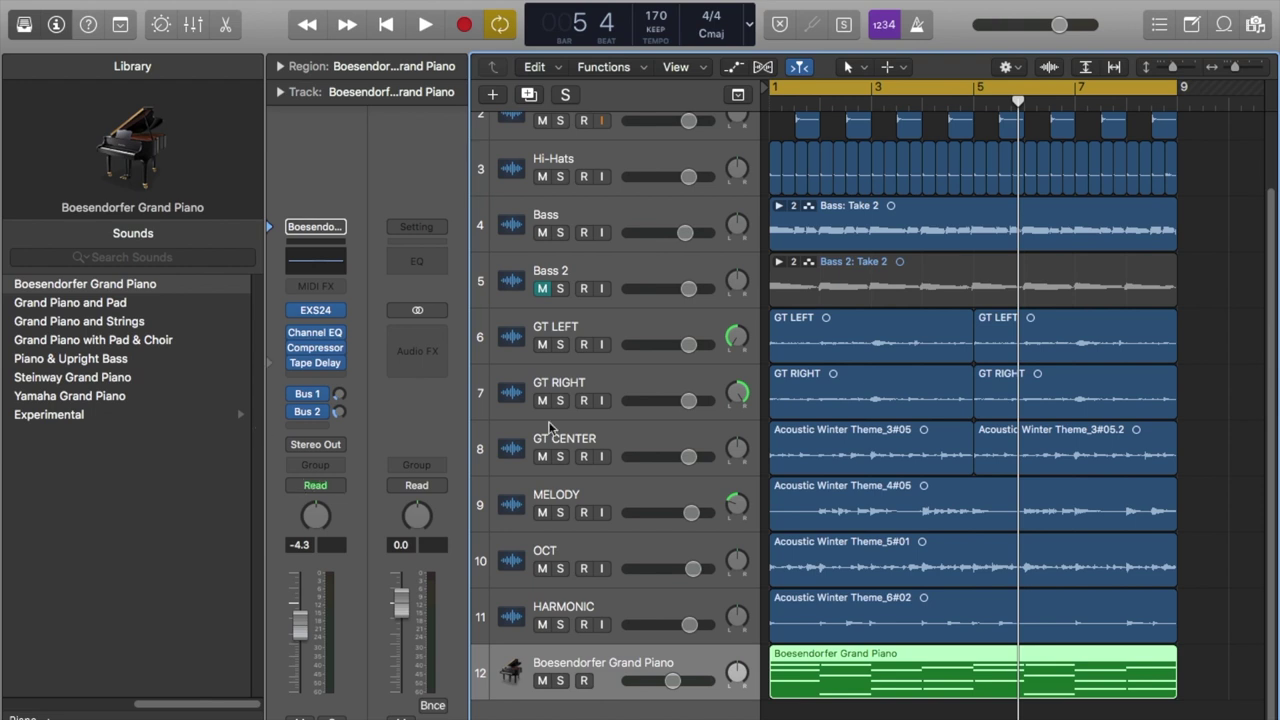
Step: Add a software instrument track loaded with Studio Strings > Section Instruments > King's Cross
left_click(214, 0)
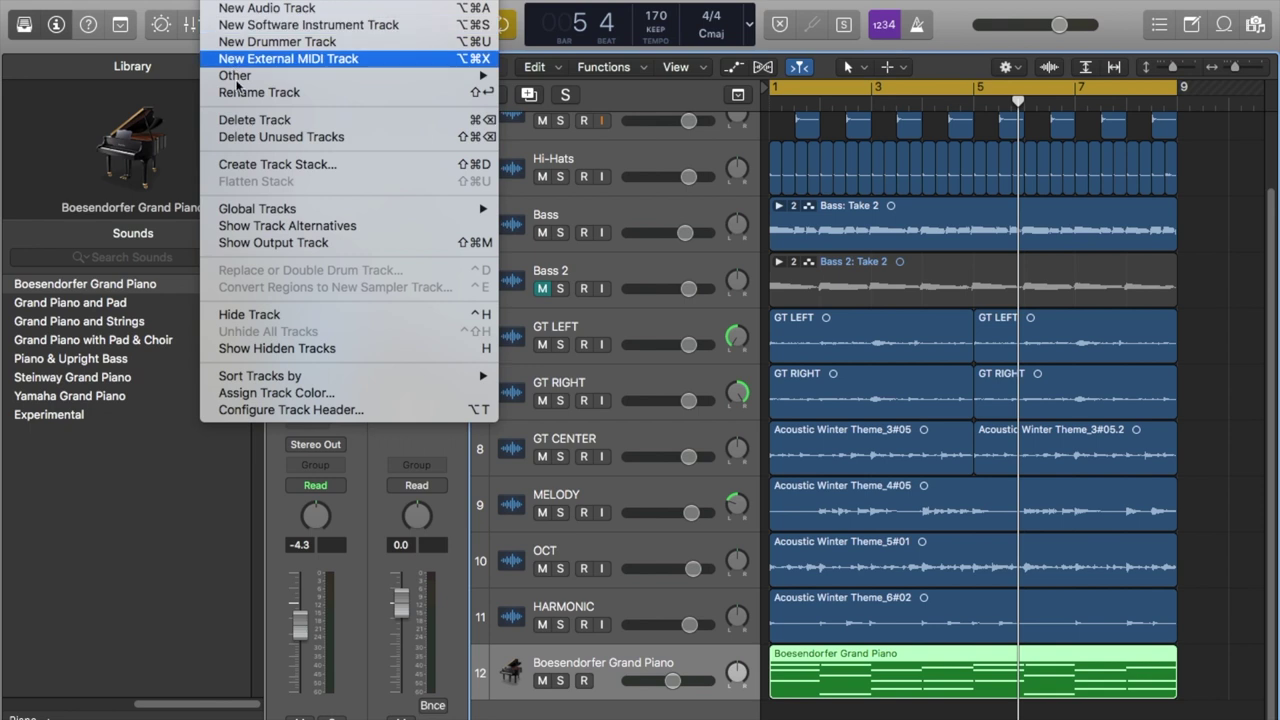
left_click(255, 2)
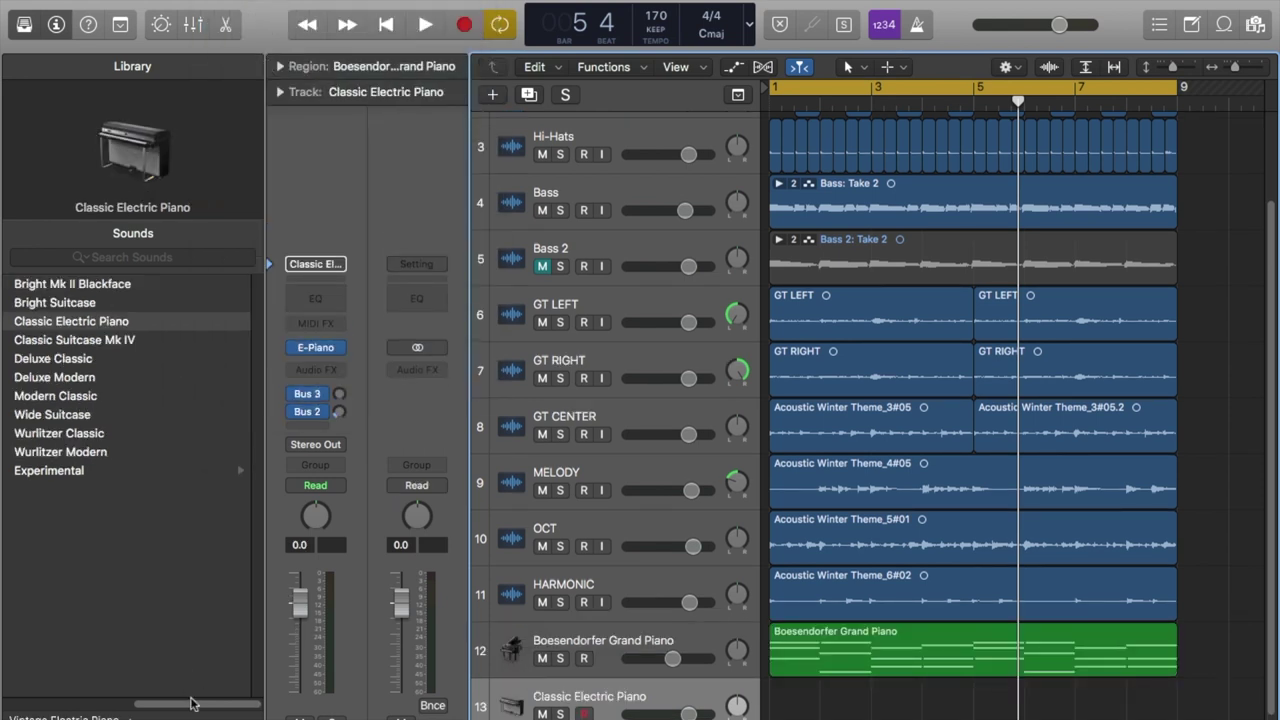
left_click_drag(193, 706, 45, 700)
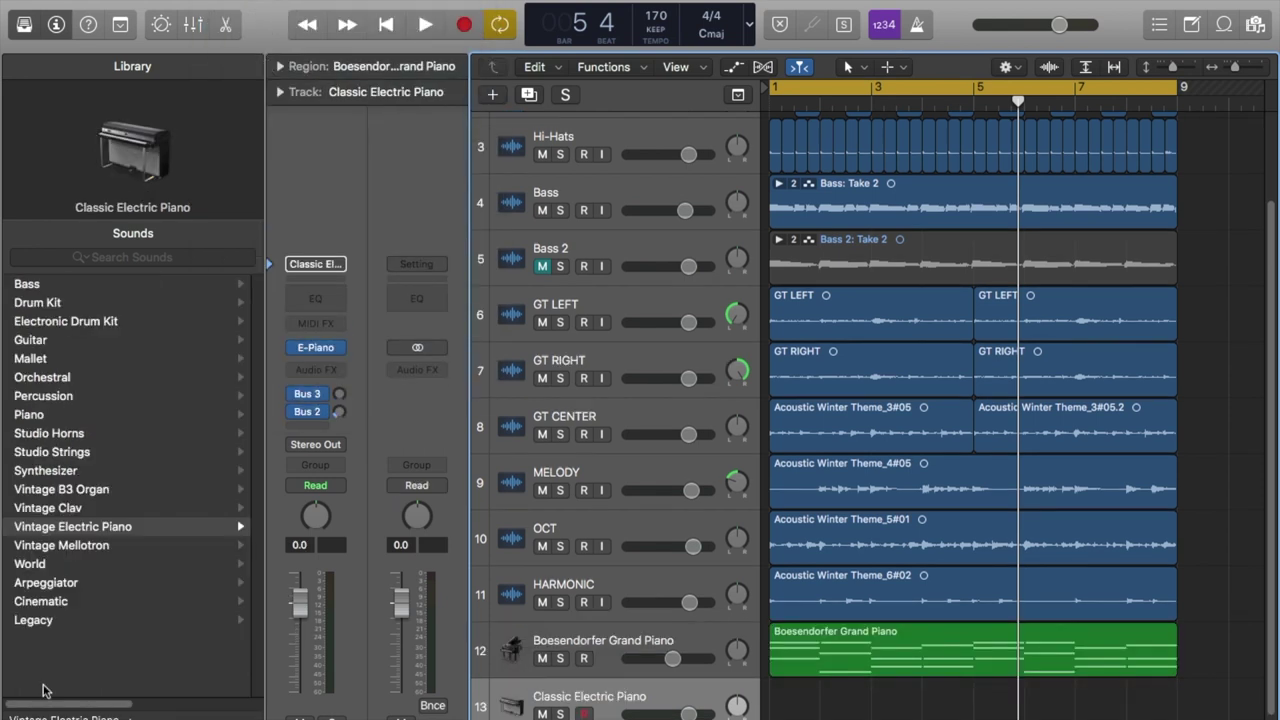
left_click(73, 457)
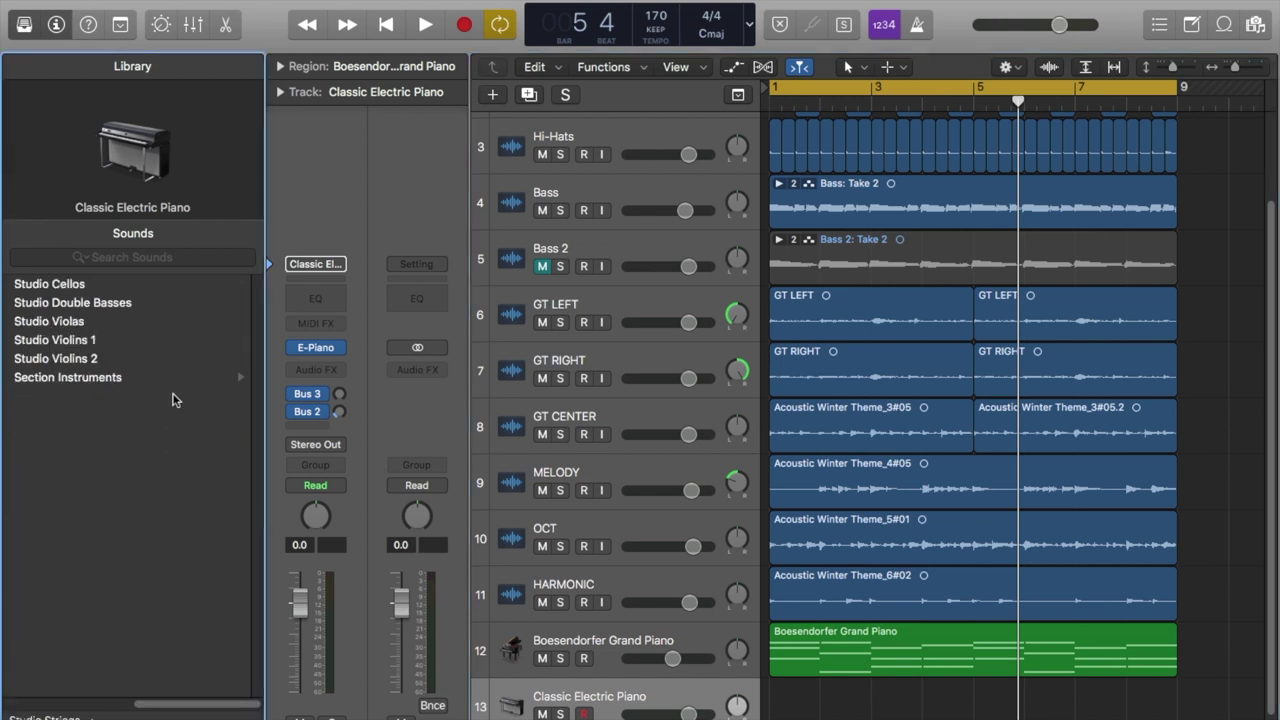
left_click(104, 380)
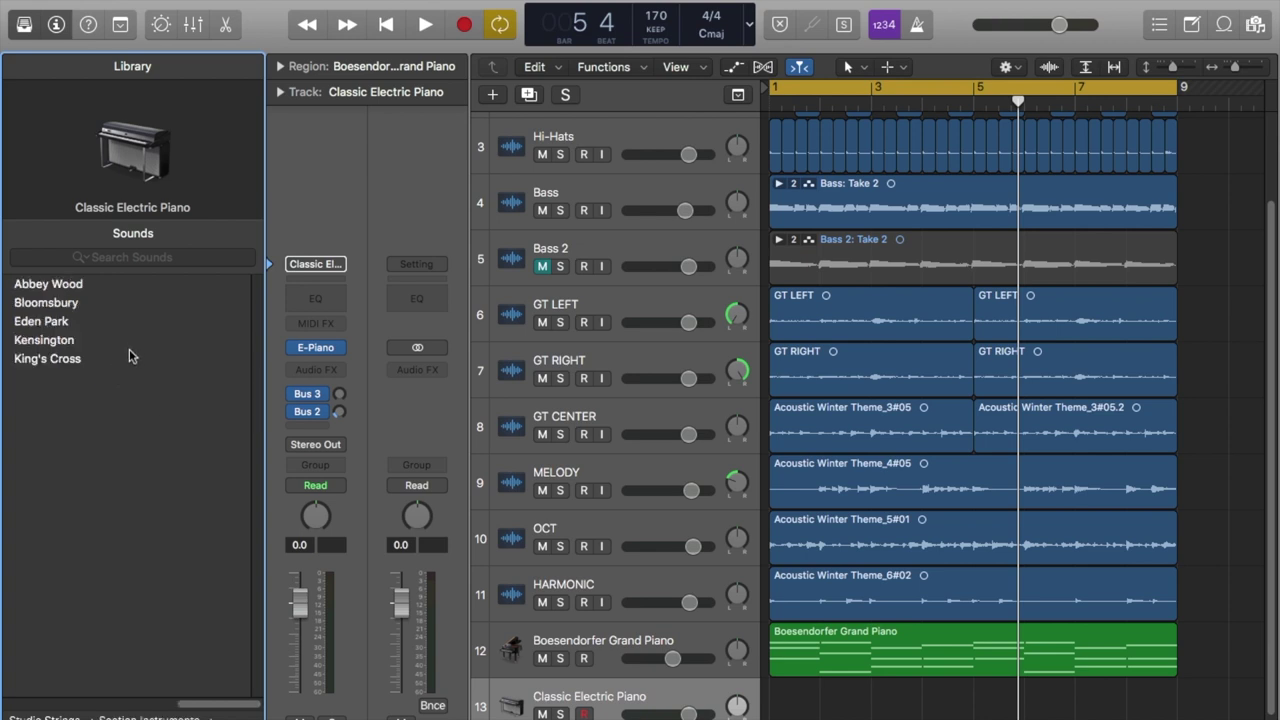
left_click(70, 365)
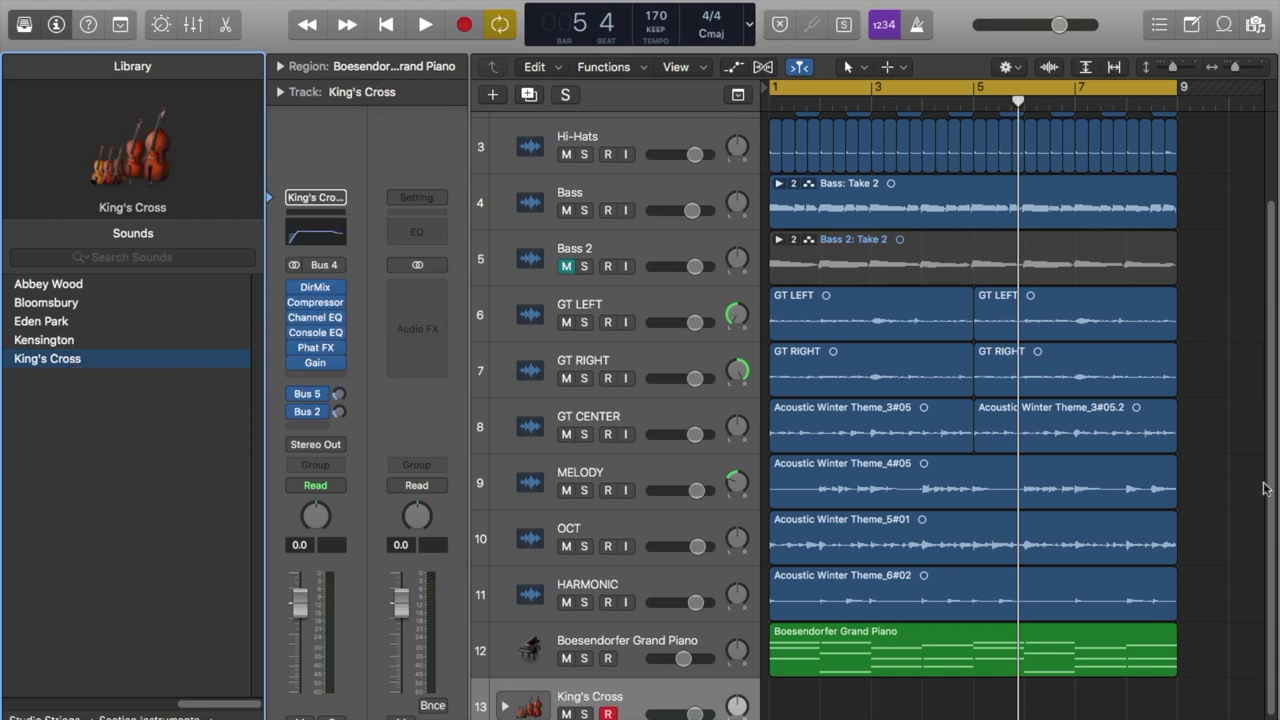
Step: Duplicate the track 12 piano chord region and place the copy on King's Cross at bar 1
left_click(941, 651)
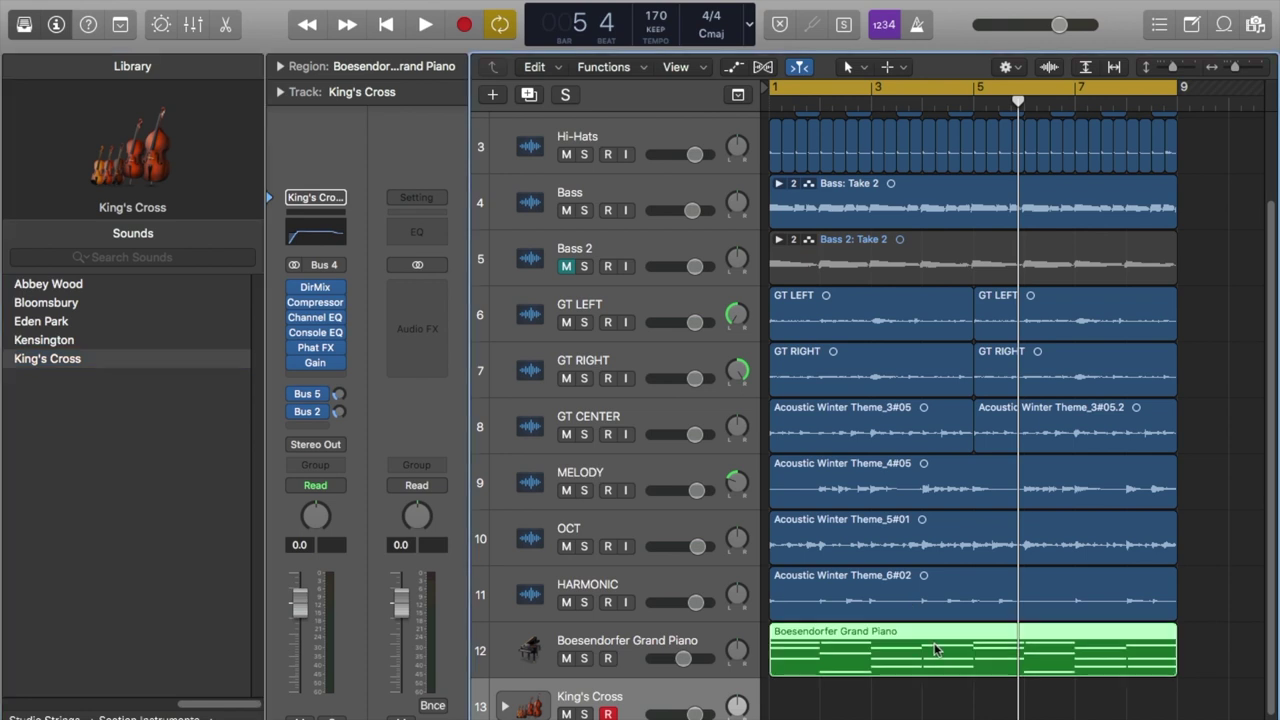
left_click_drag(1235, 67, 1231, 67)
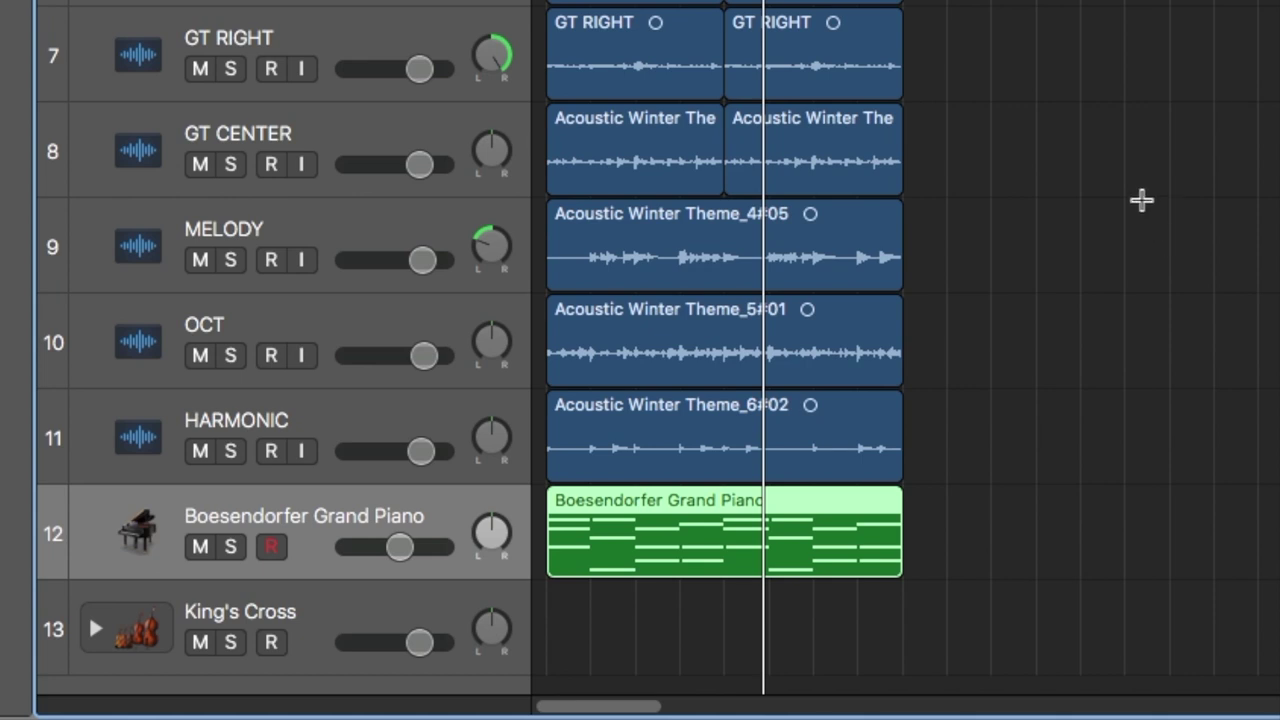
key("super+r")
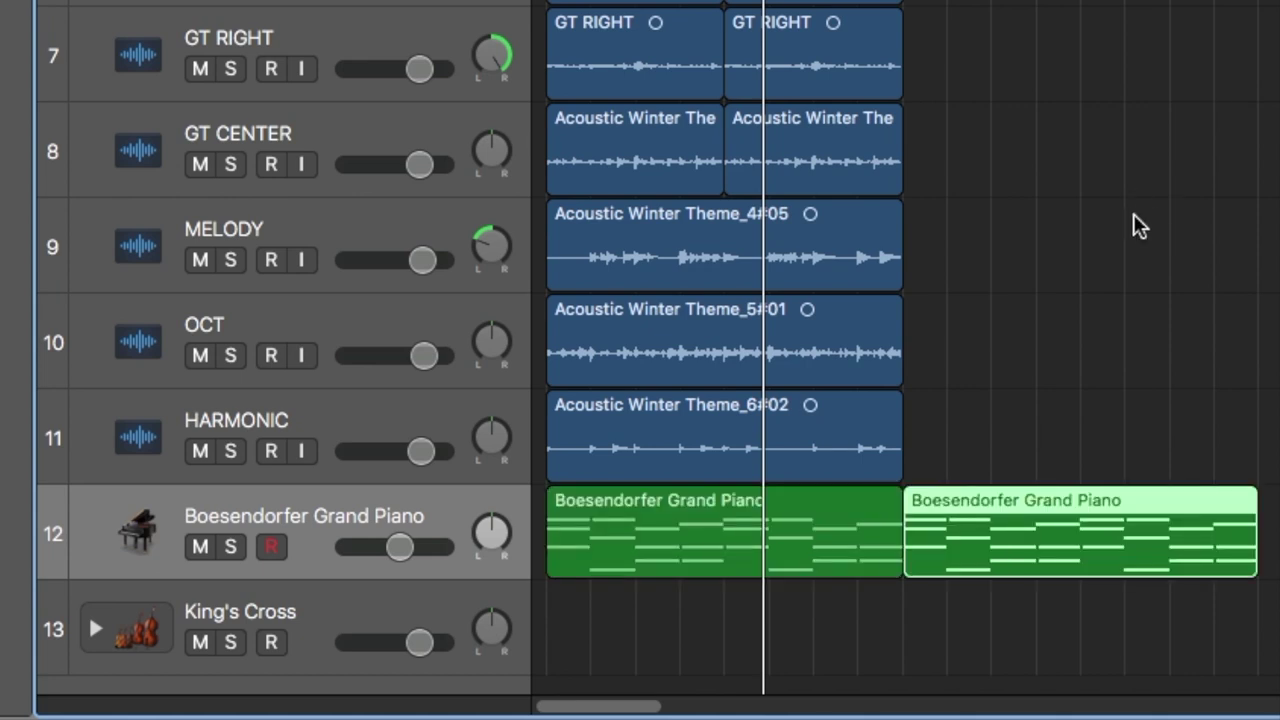
left_click_drag(1131, 531, 766, 640)
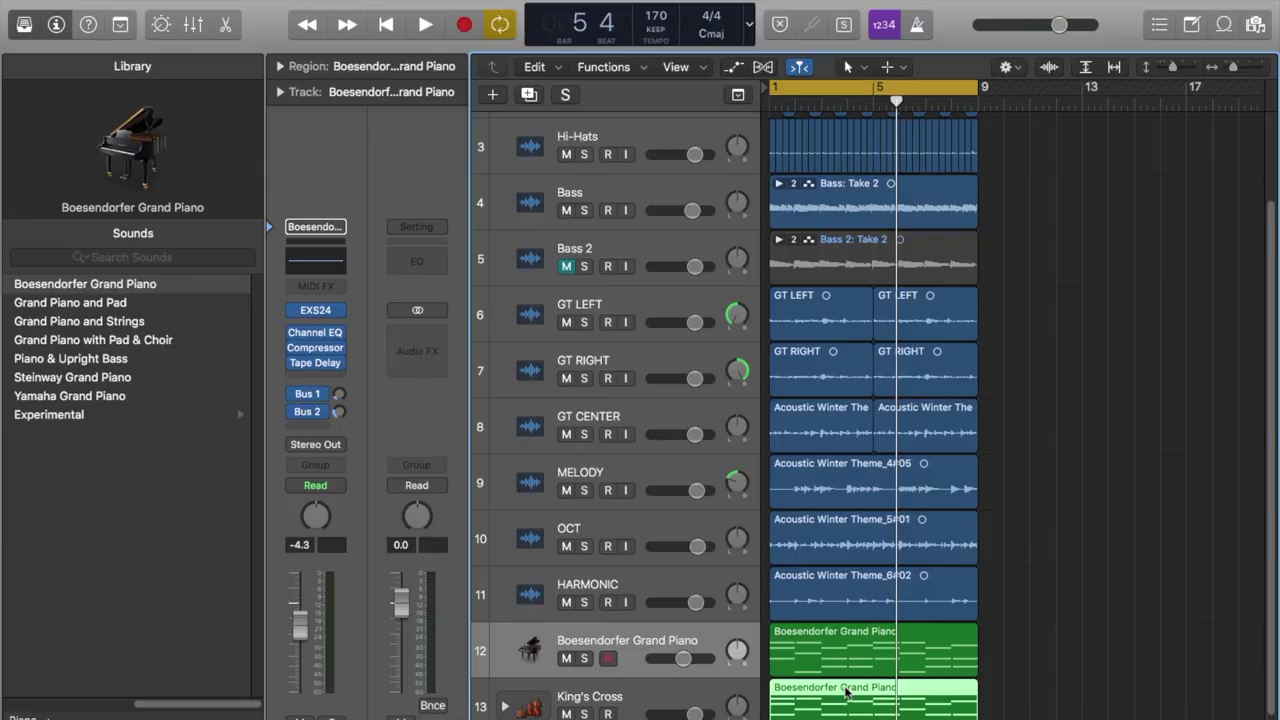
Step: Open the copied chords in the Piano Roll, deselect all notes, and set King's Cross to -0.9 dB
double_click(846, 693)
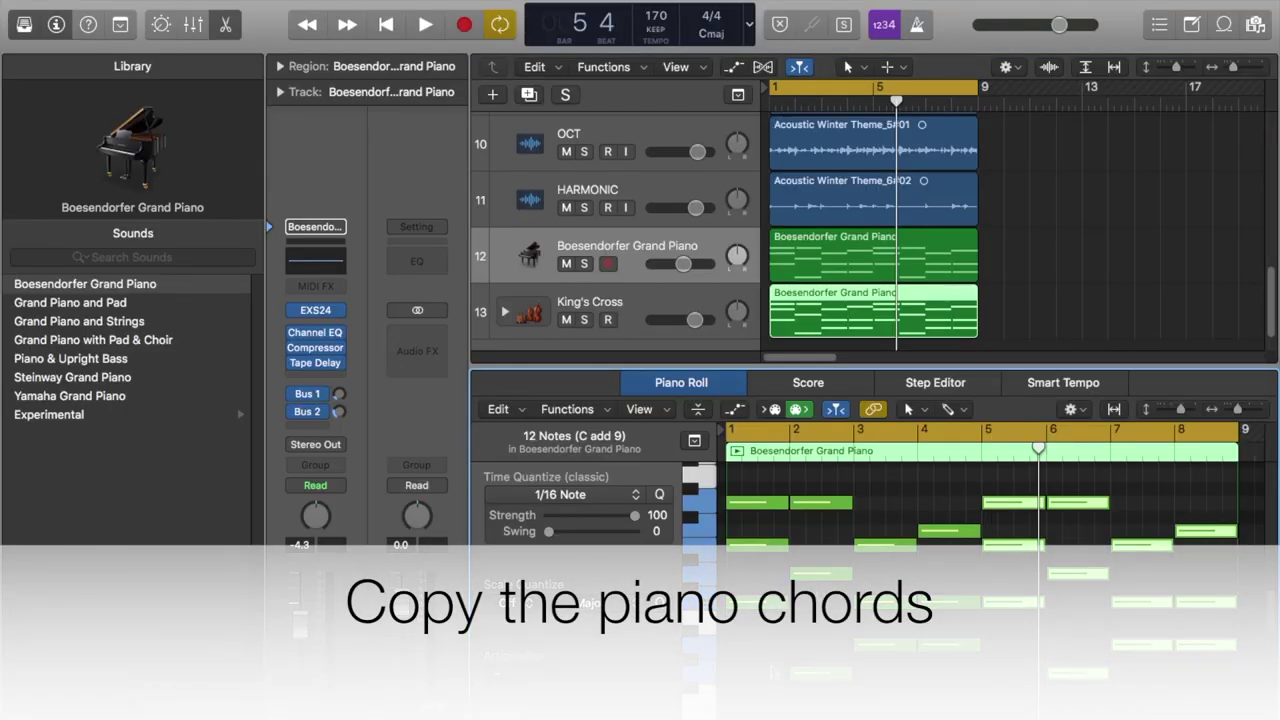
left_click(767, 638)
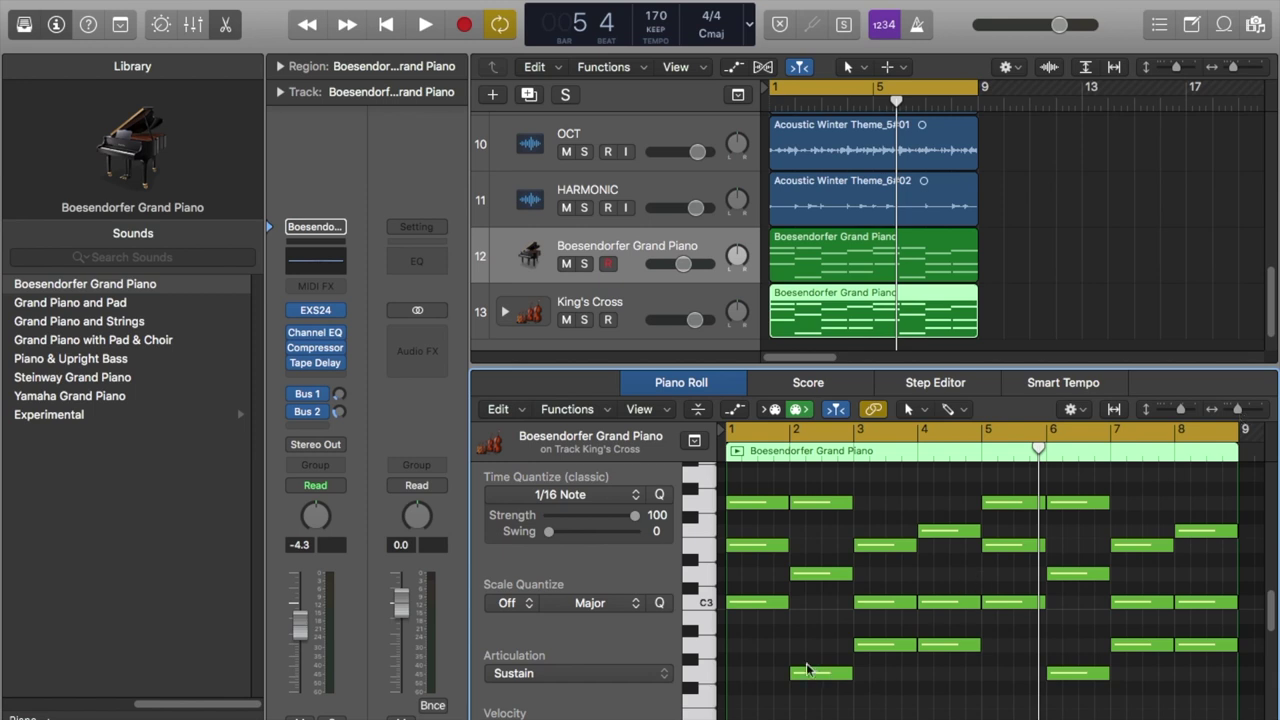
mouse_move(819, 679)
left_click_drag(694, 319, 691, 319)
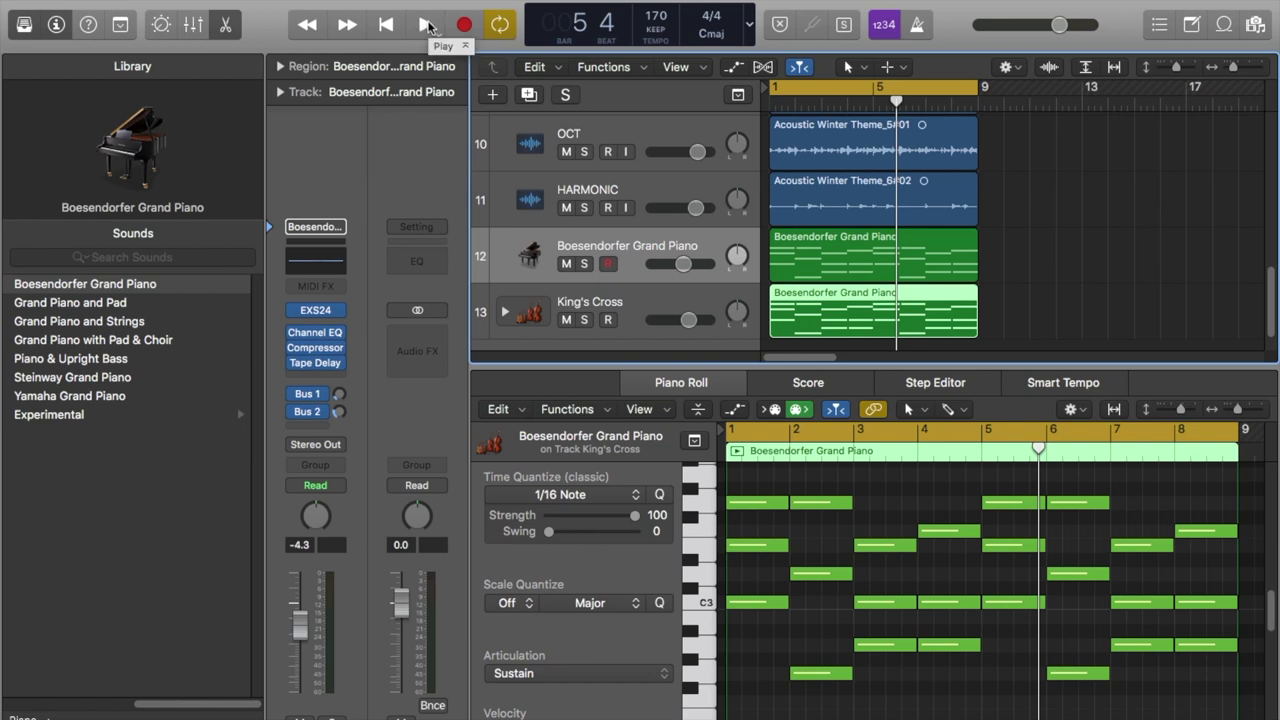
Step: Play the arrangement from bar 1, then solo King's Cross and audition it alone
left_click(427, 24)
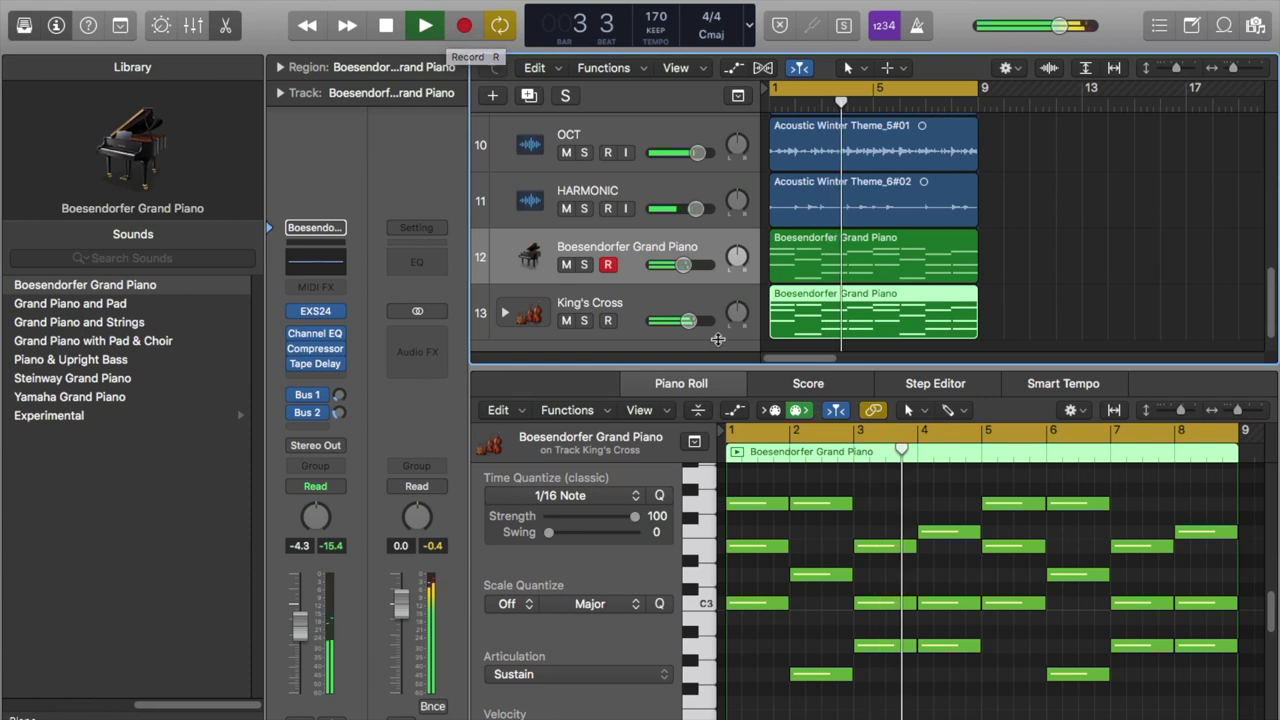
mouse_move(685, 320)
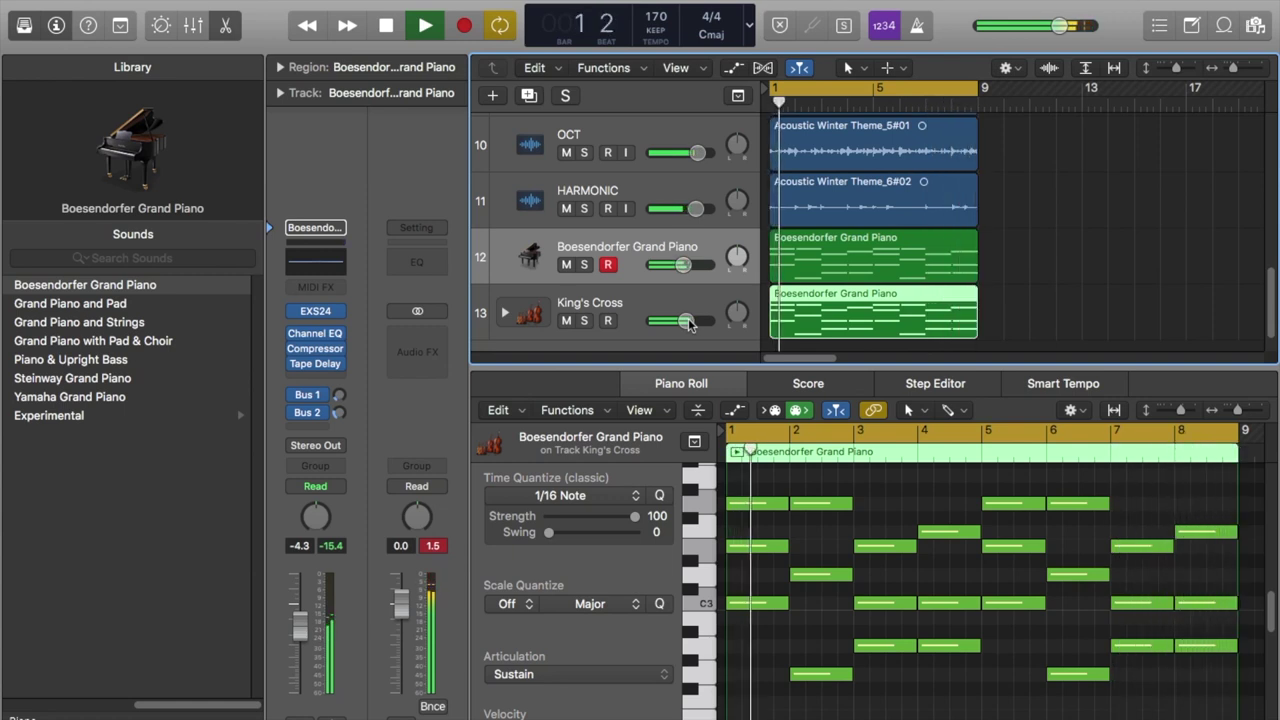
key("space")
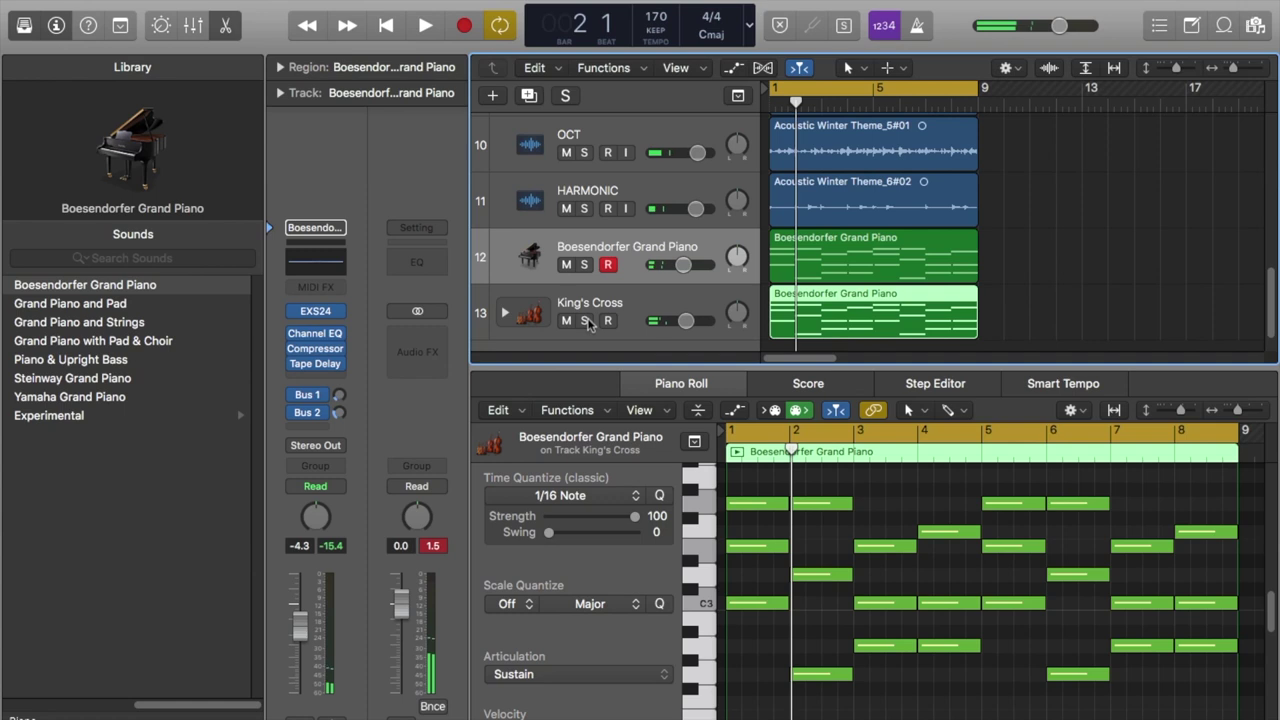
left_click(585, 321)
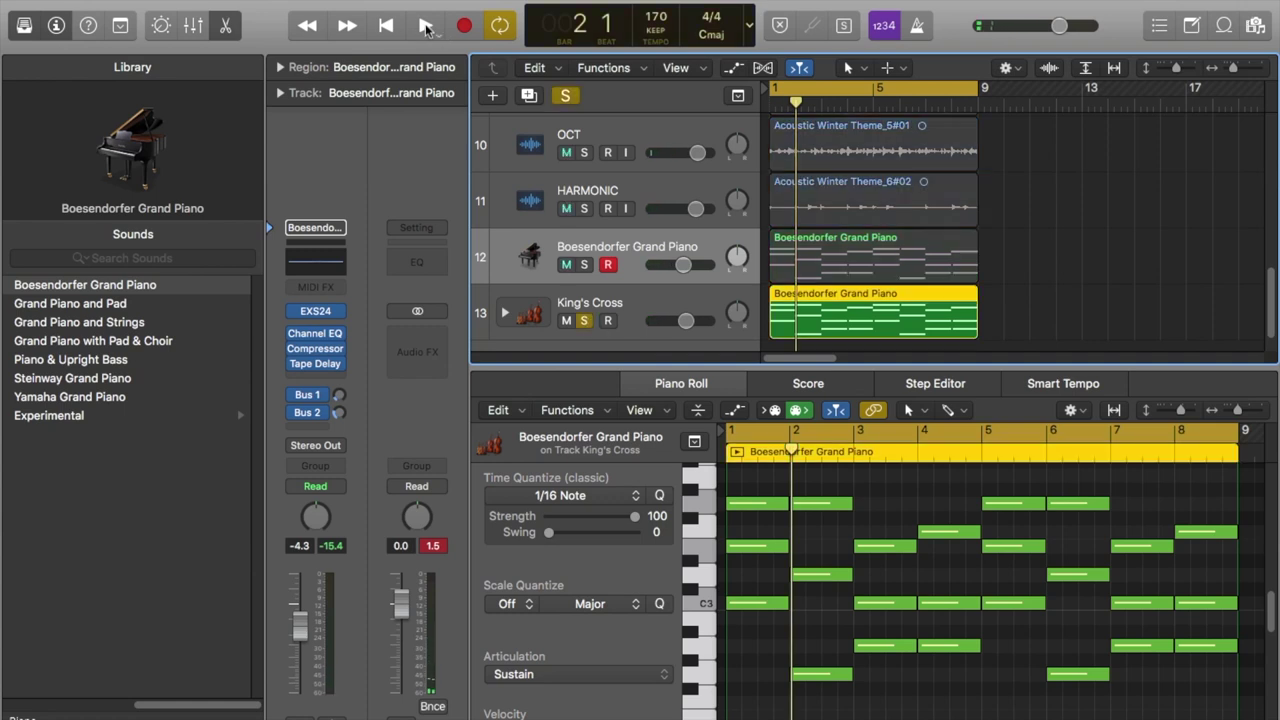
left_click(426, 27)
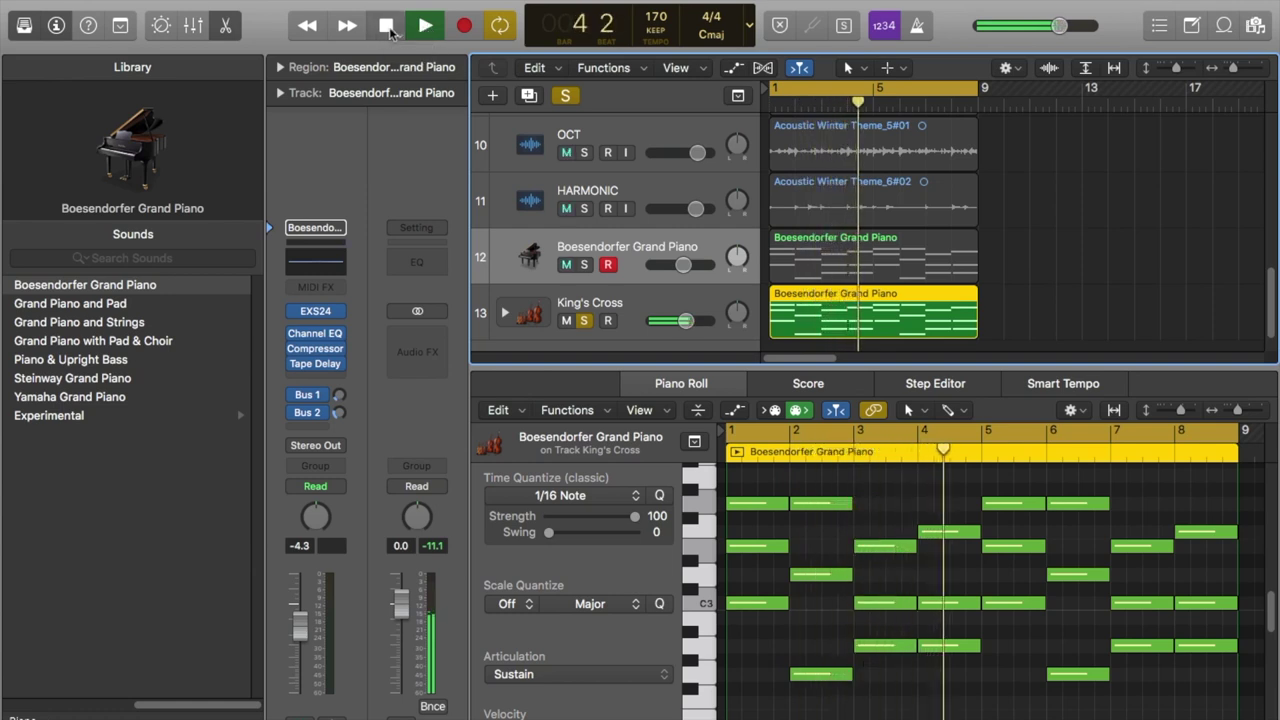
left_click(389, 30)
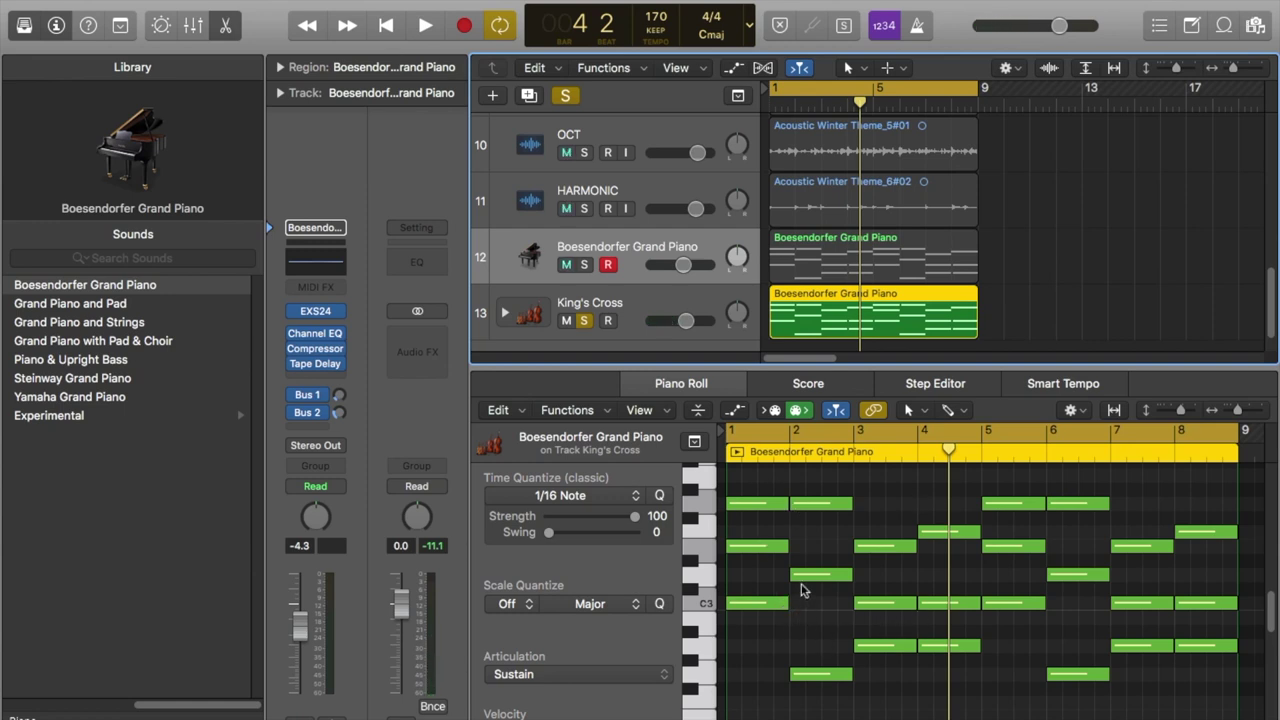
Step: Delete one chord note, audition the result, then remove the A2 note at bar 3
left_click(757, 548)
key("Delete")
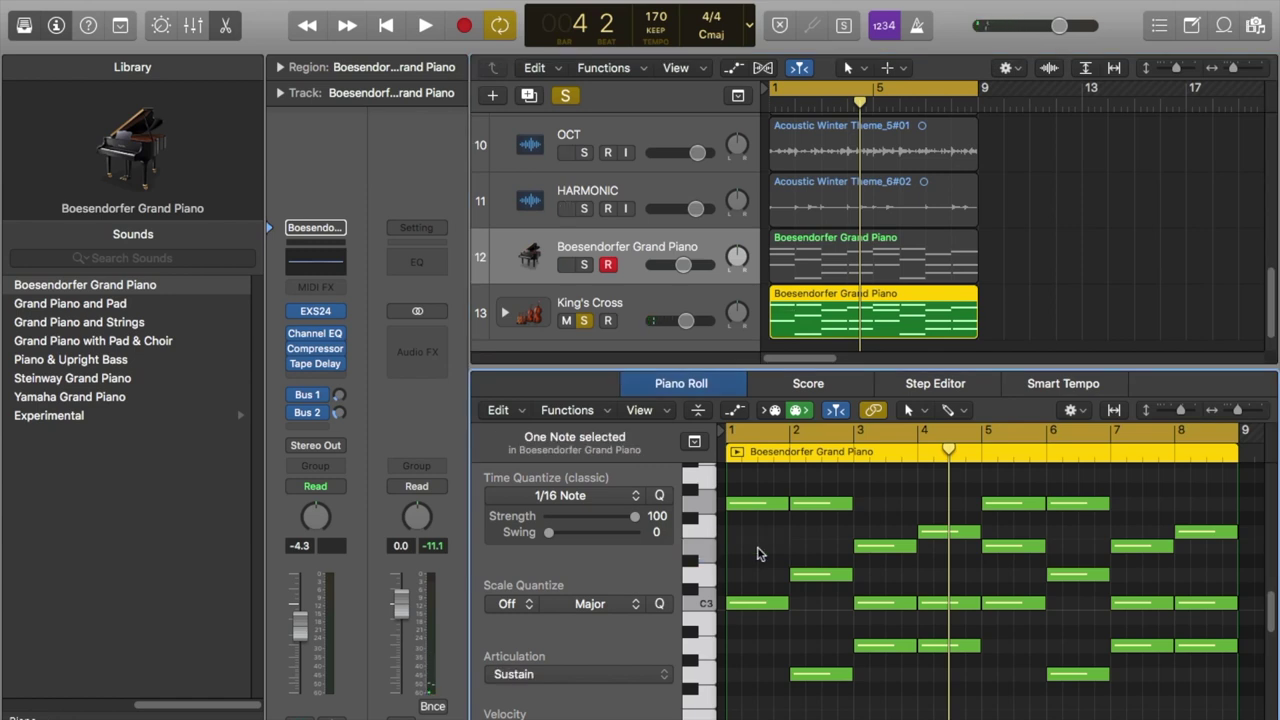
key("space")
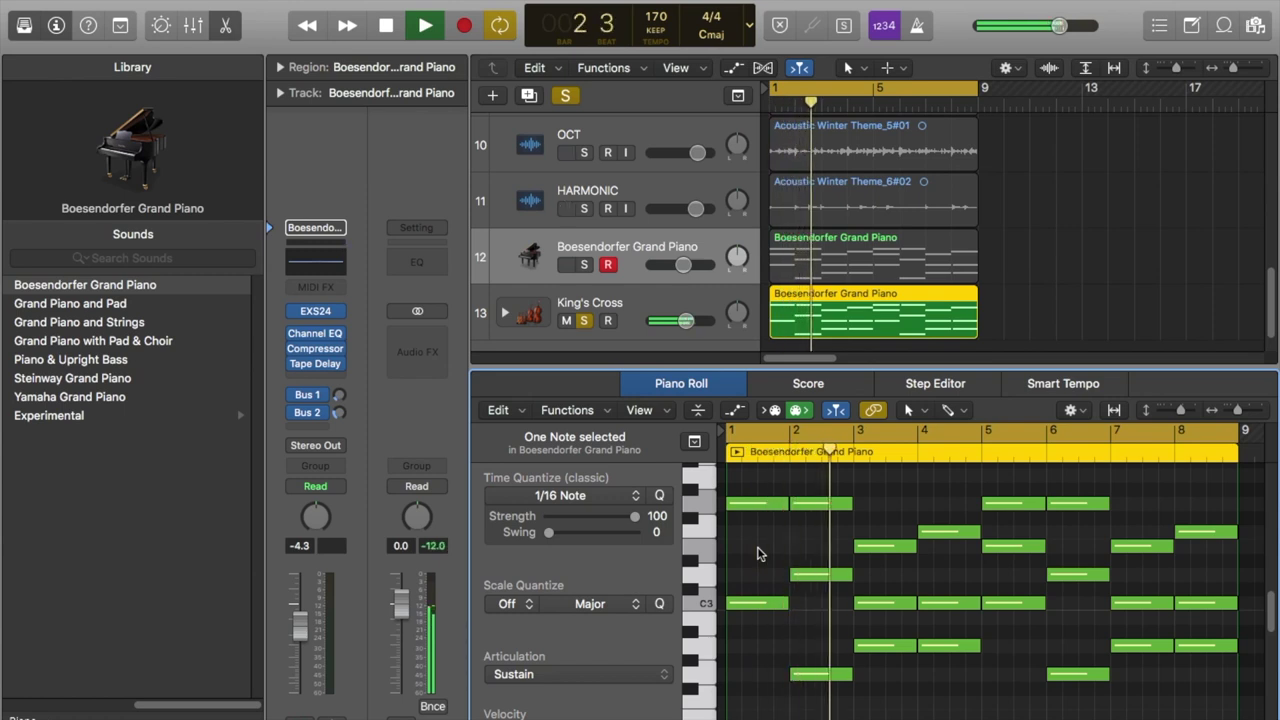
key("space")
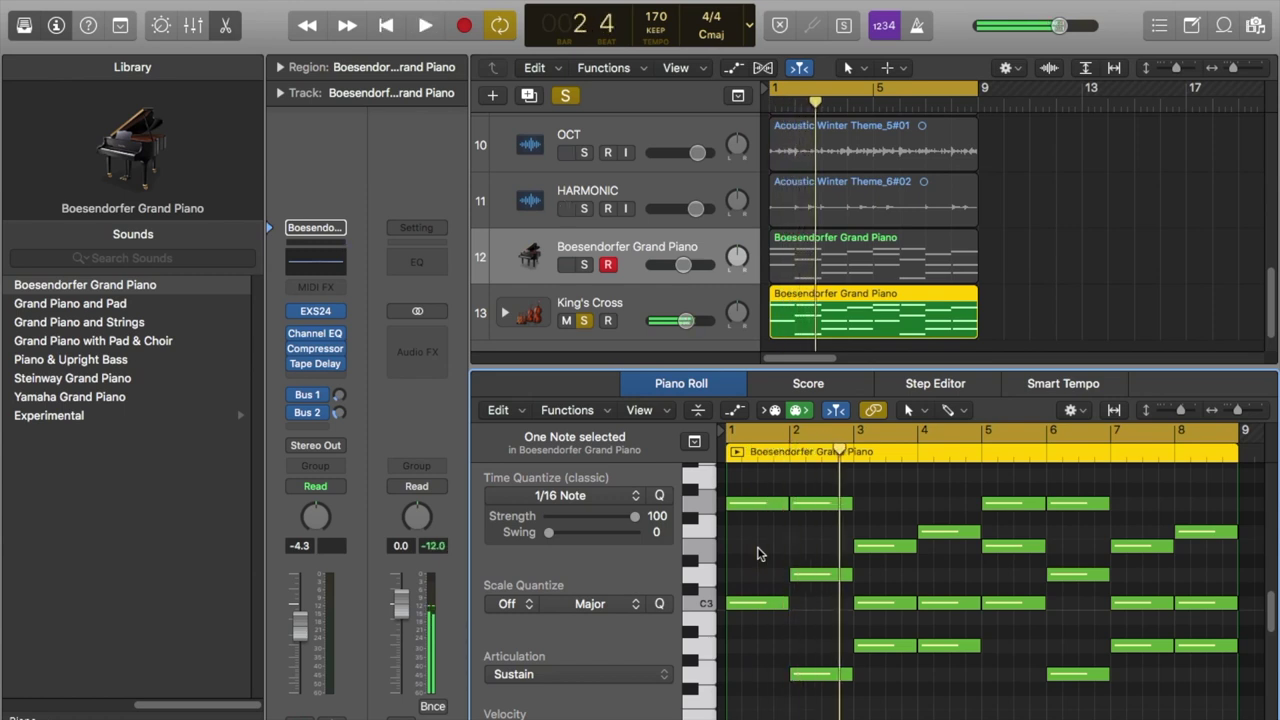
left_click(884, 604)
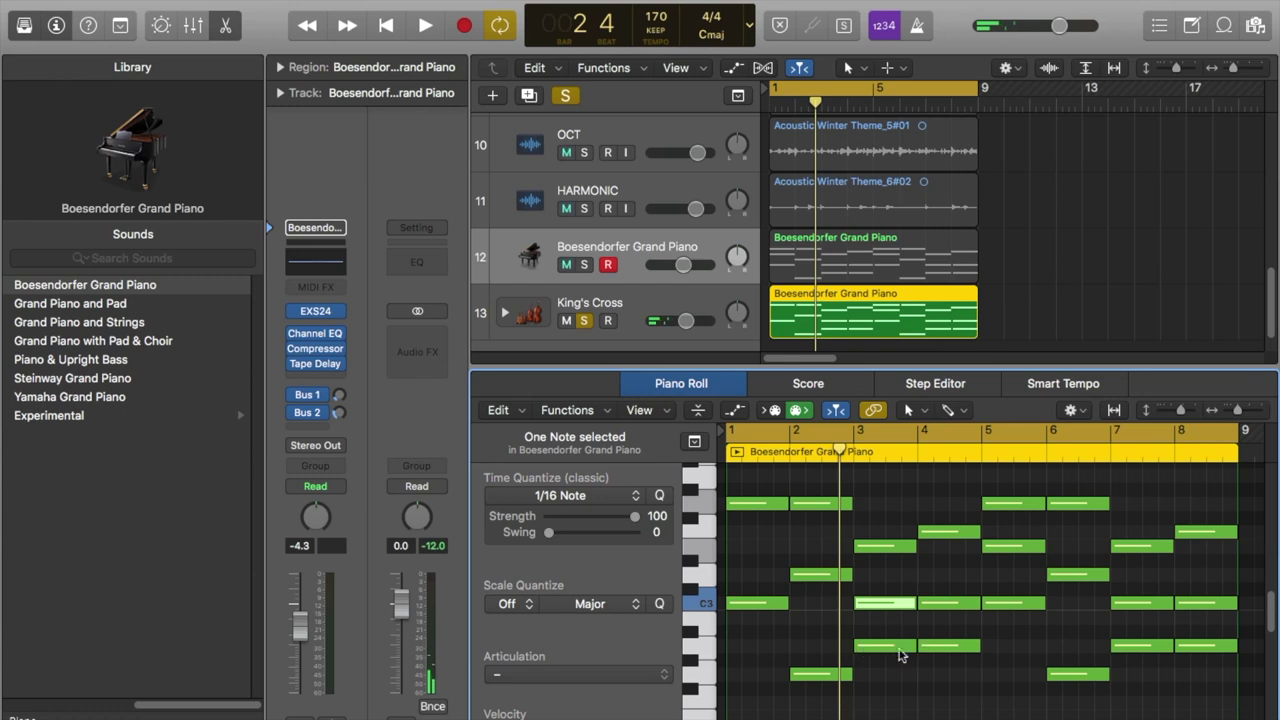
left_click(886, 651)
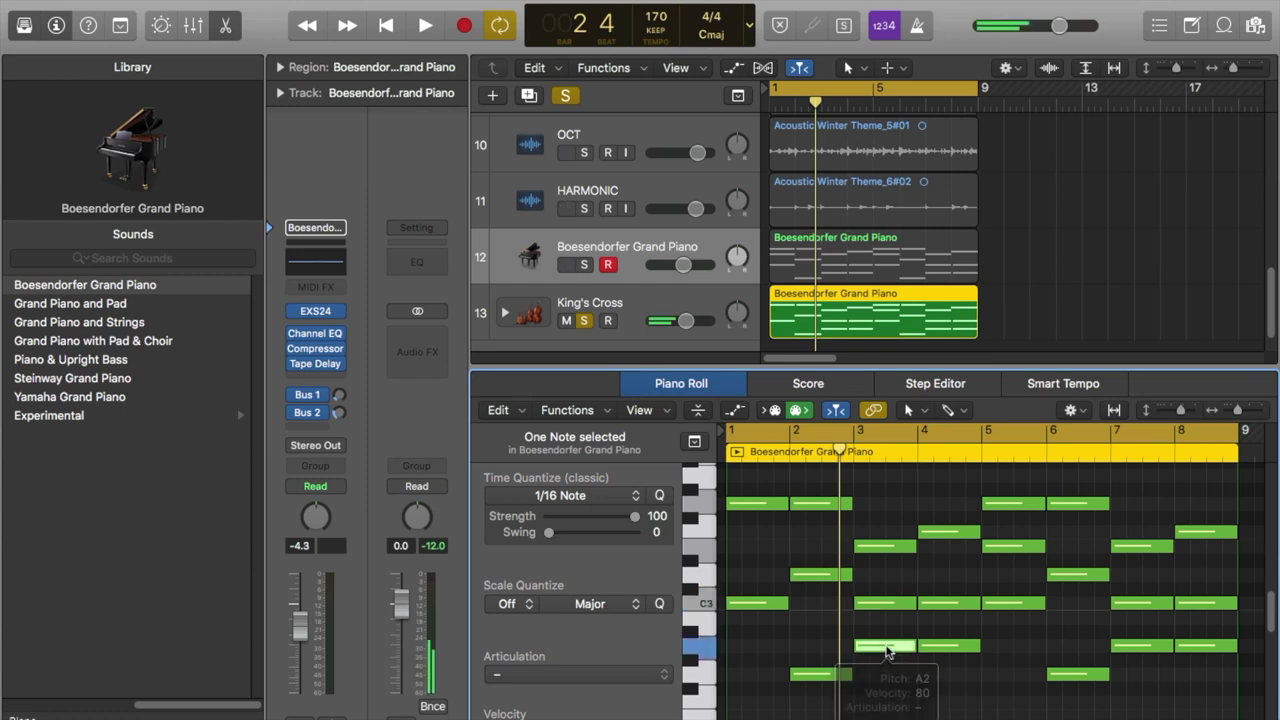
key("Delete")
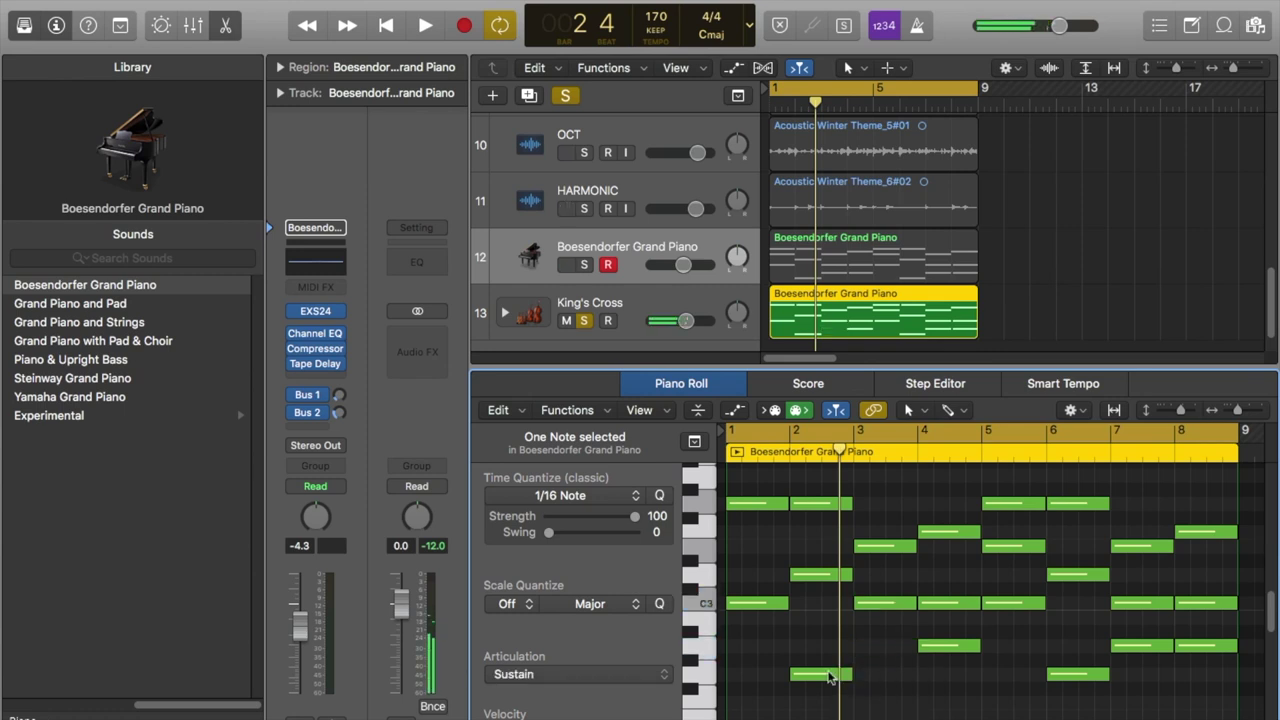
Step: Remove the lowest note at bar 4, audition the chords, then delete the C3 at bar 7
mouse_move(828, 676)
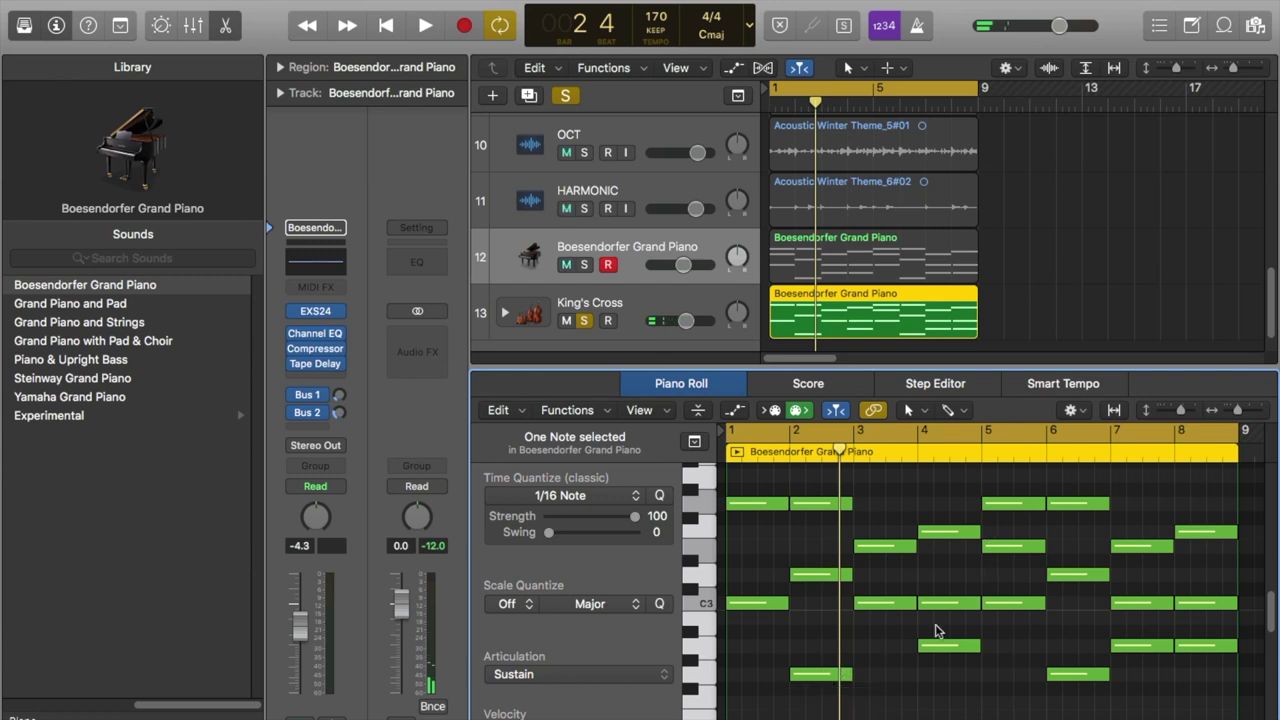
mouse_move(951, 651)
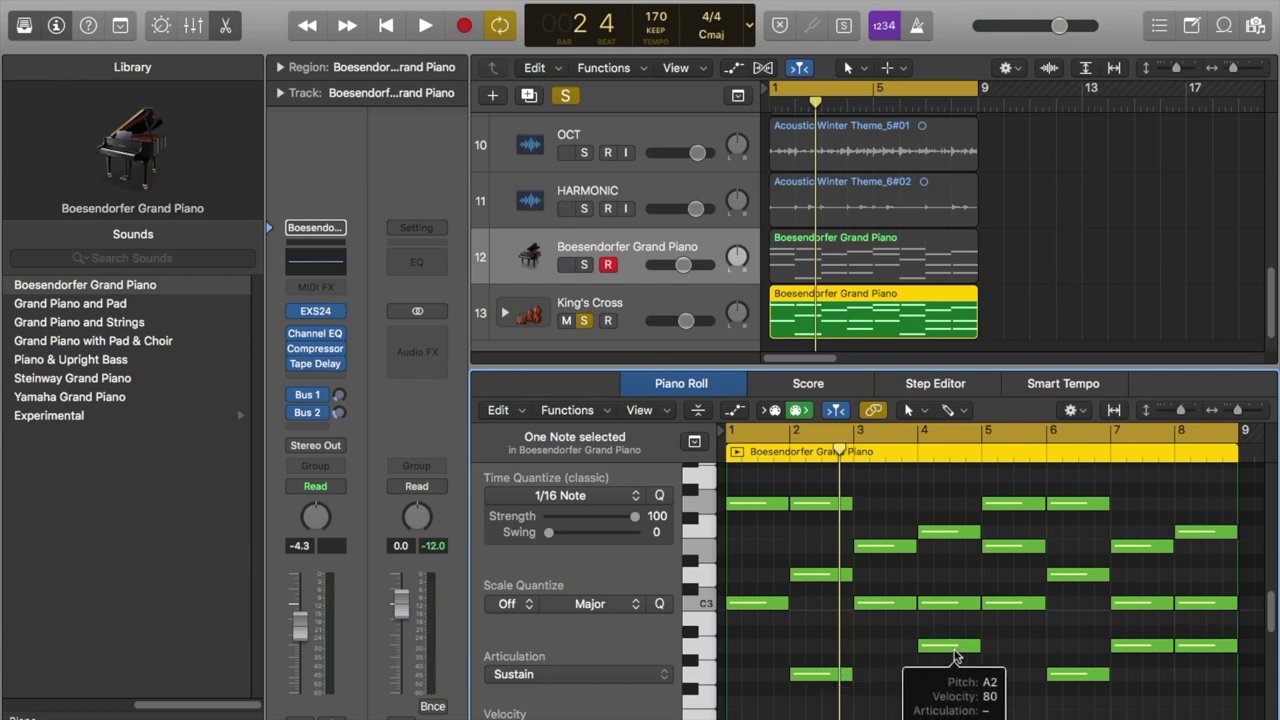
left_click(950, 604)
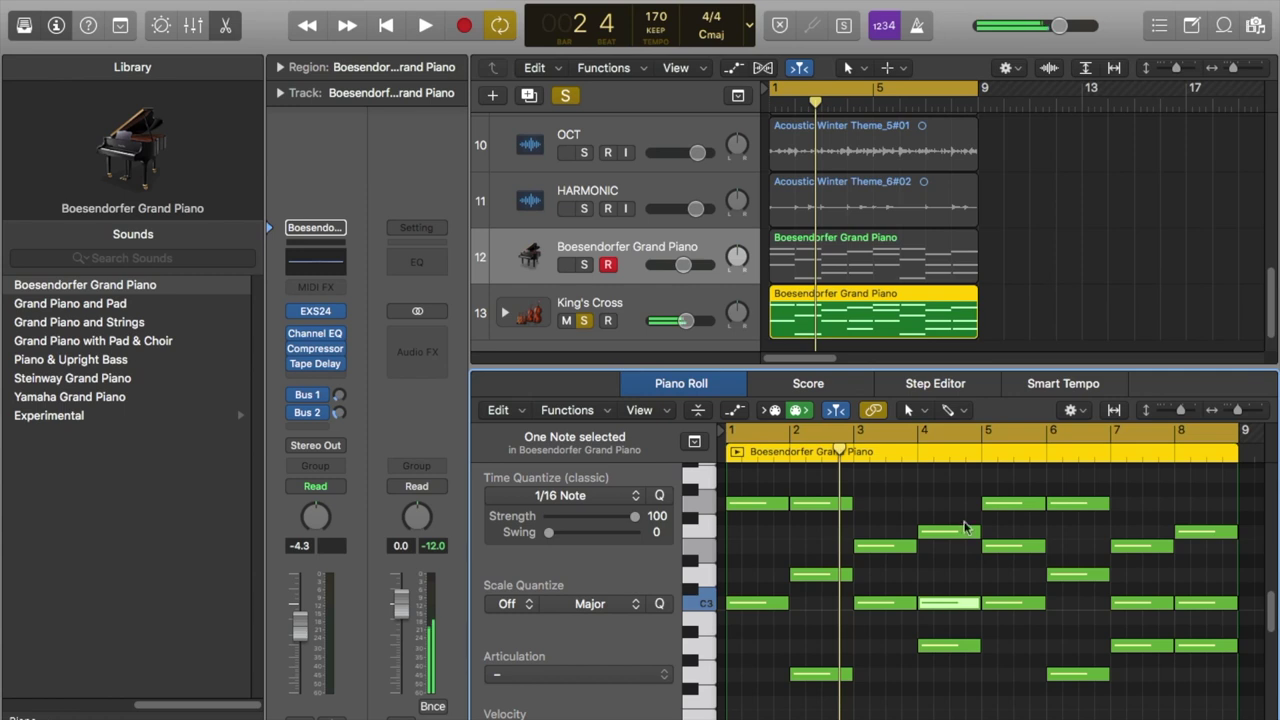
left_click(965, 529)
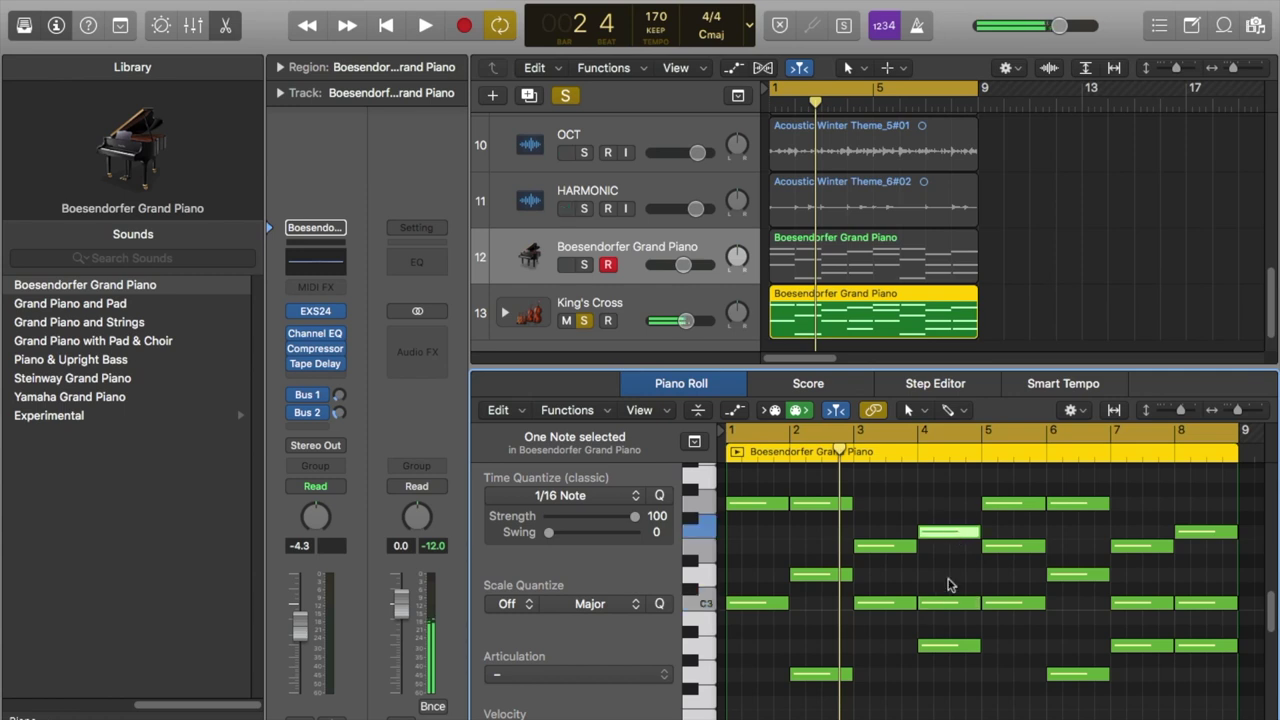
left_click(949, 648)
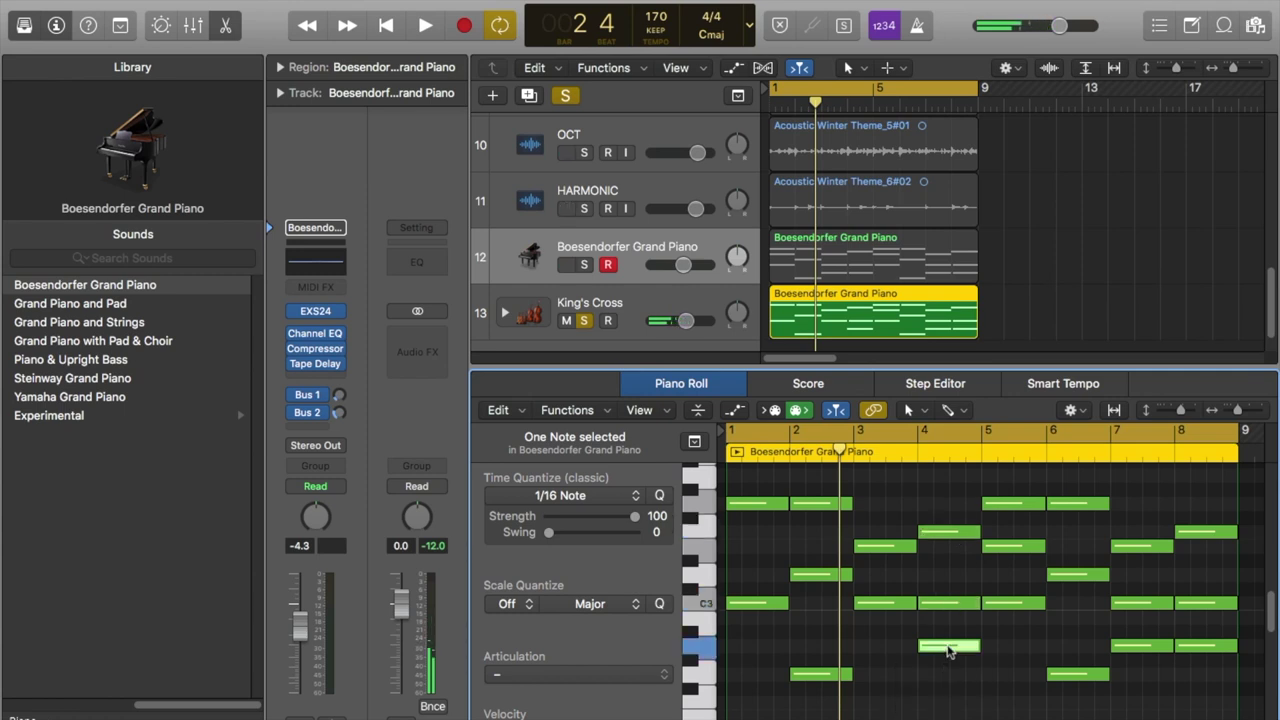
key("Delete")
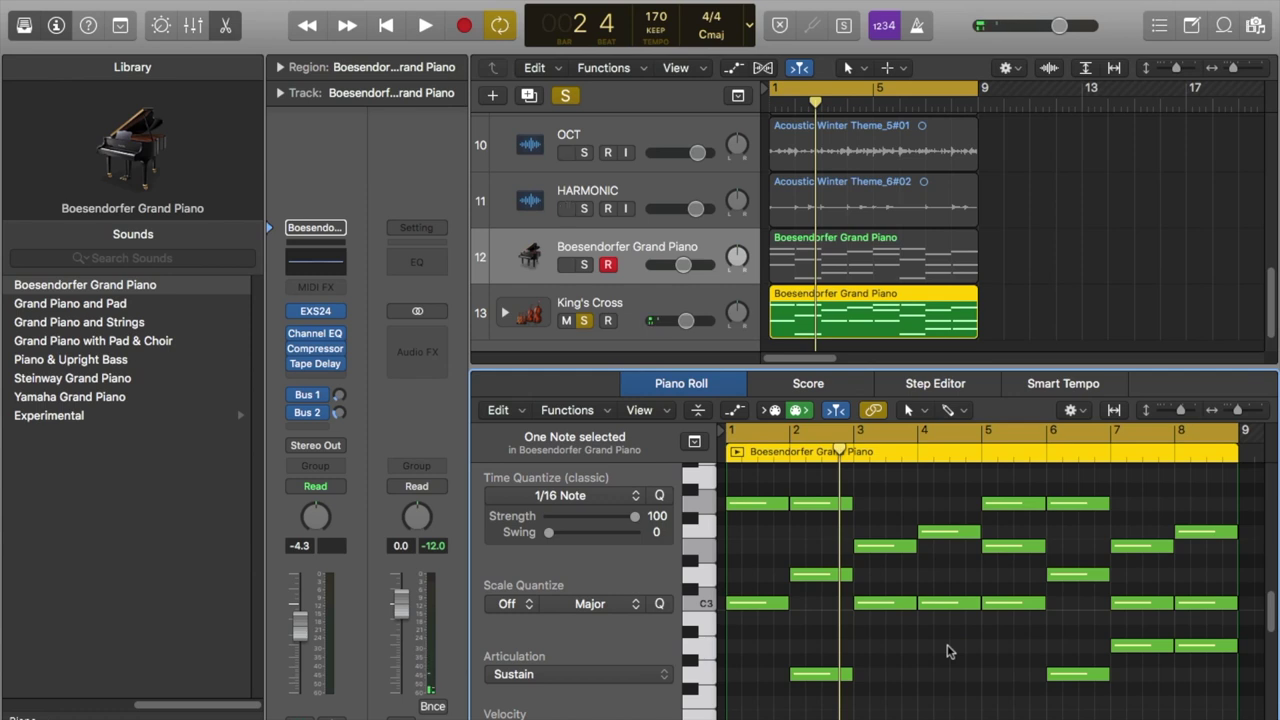
key("space")
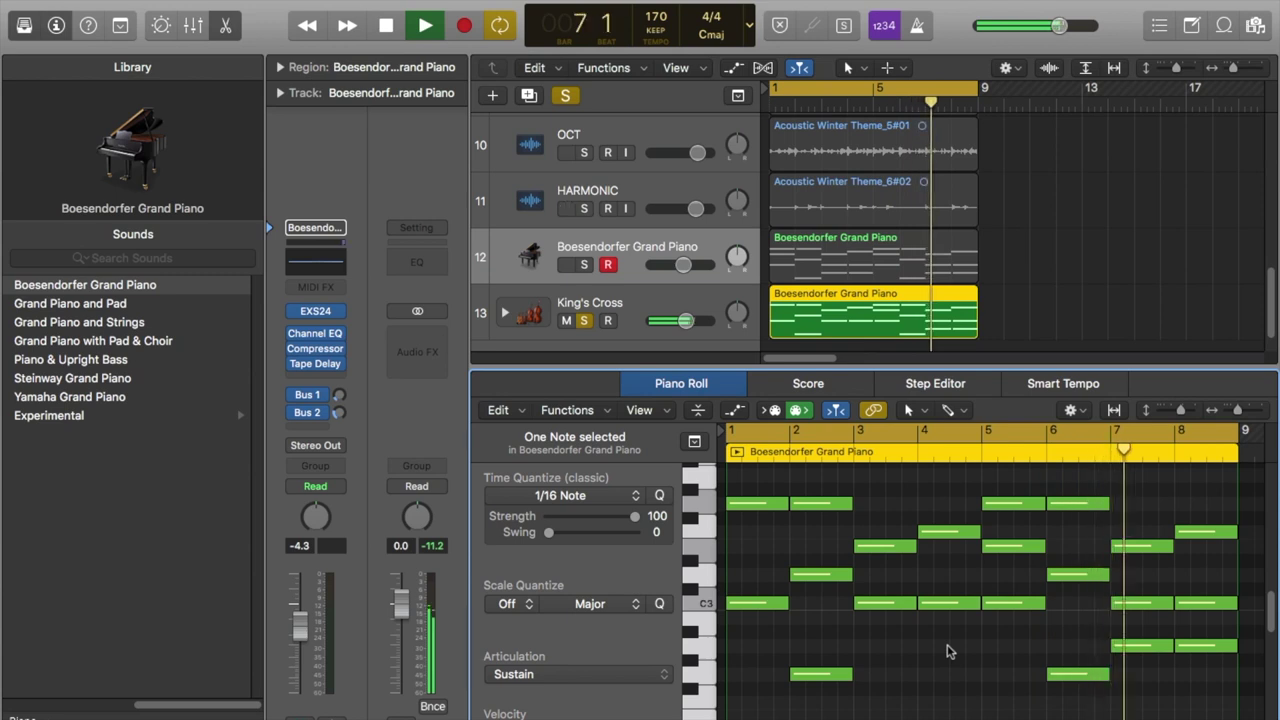
key("space")
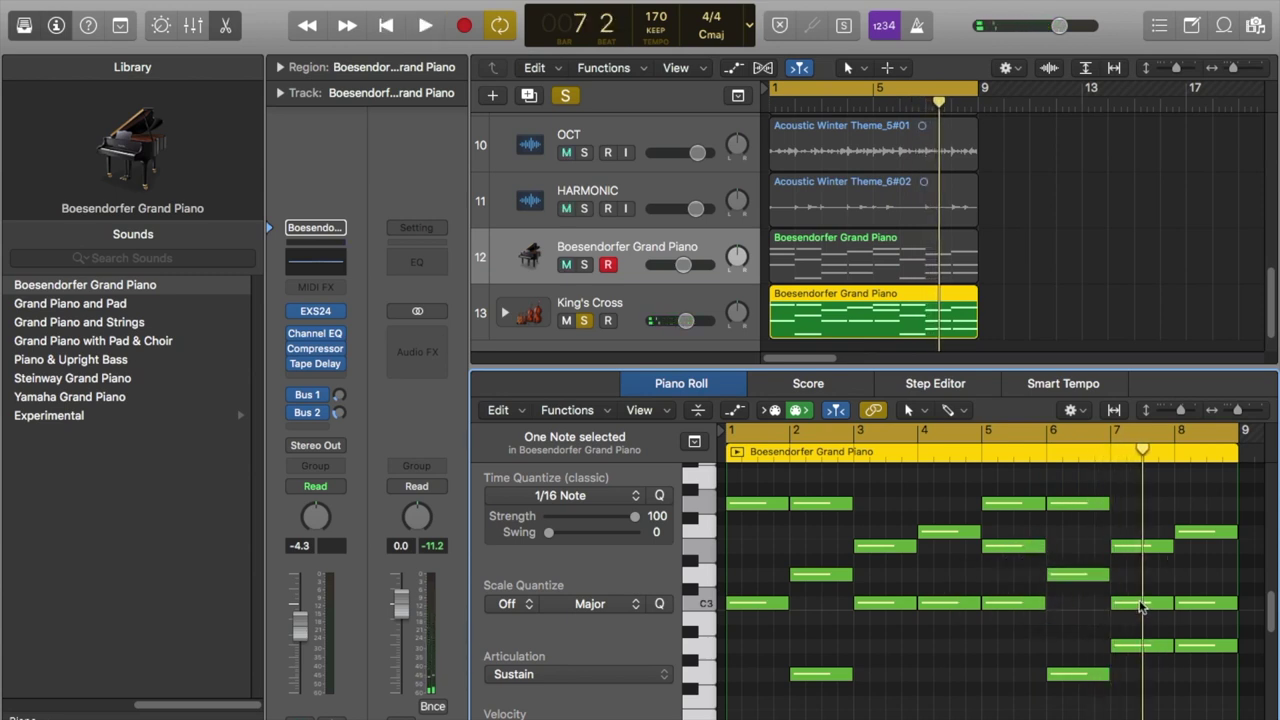
left_click(1140, 604)
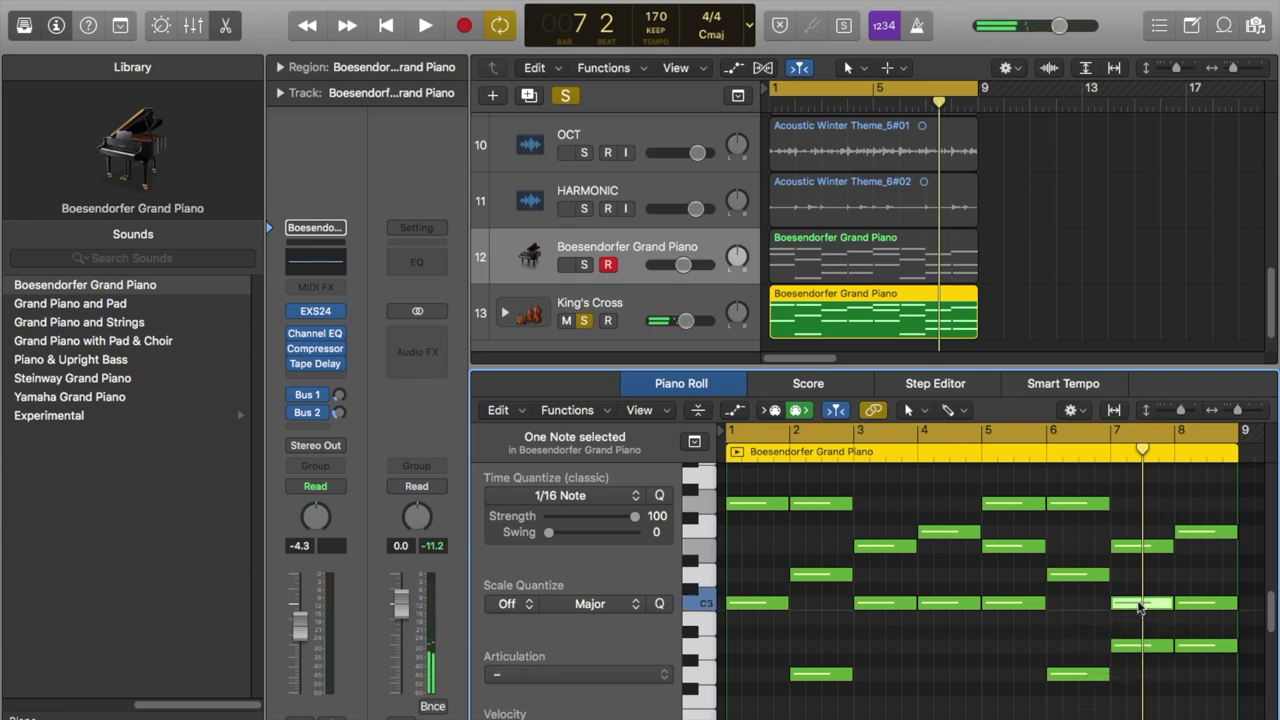
key("Delete")
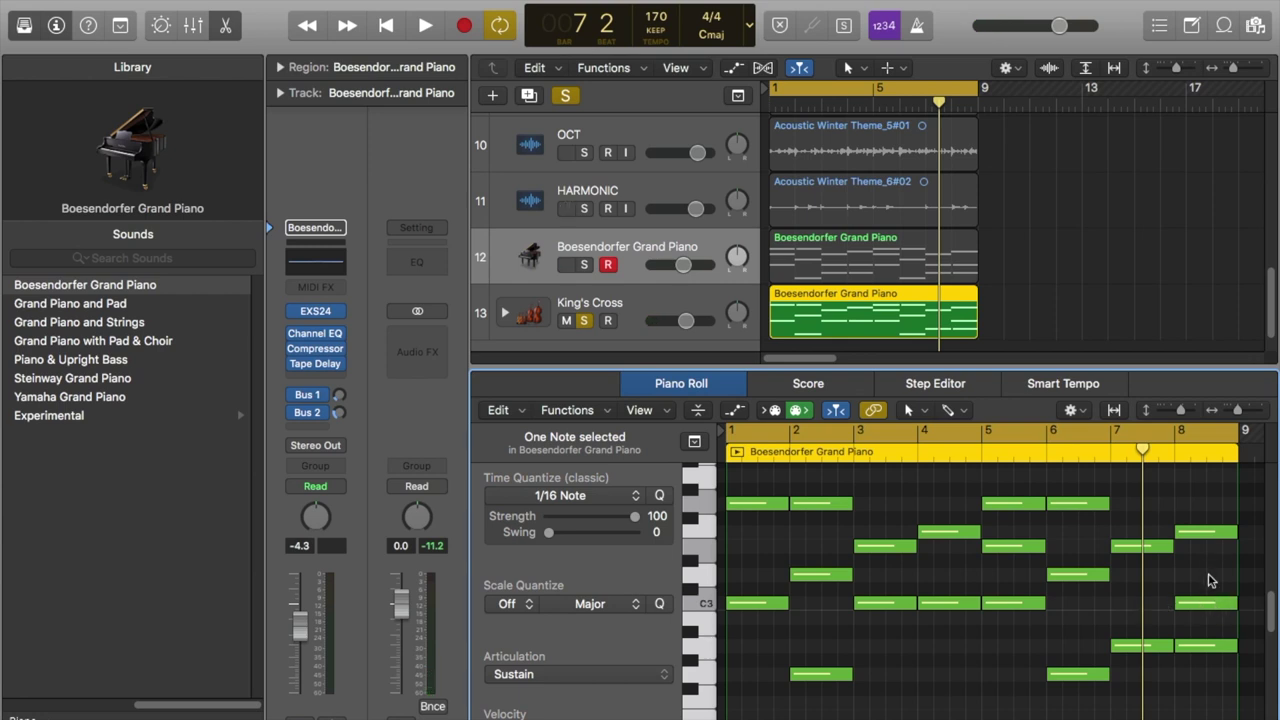
Step: Check the bar-8 and bar-2 chord notes, then delete the low note at bar 2
mouse_move(1210, 610)
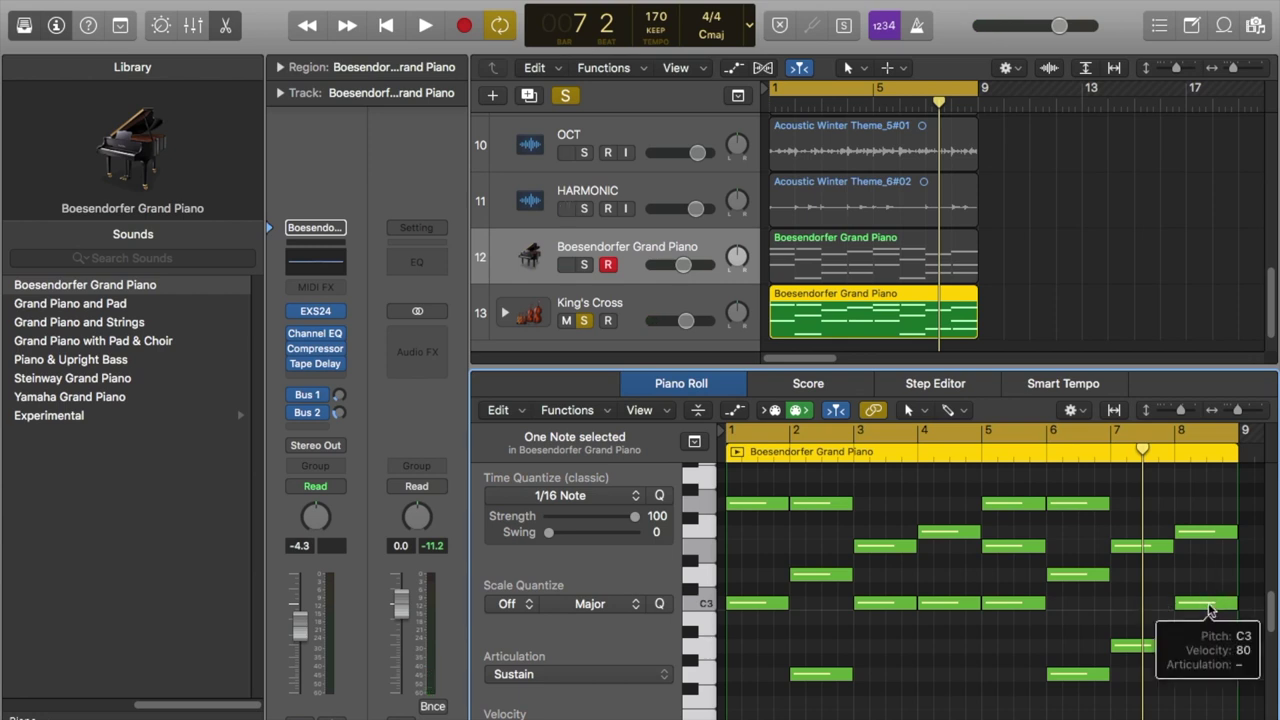
left_click(1212, 648)
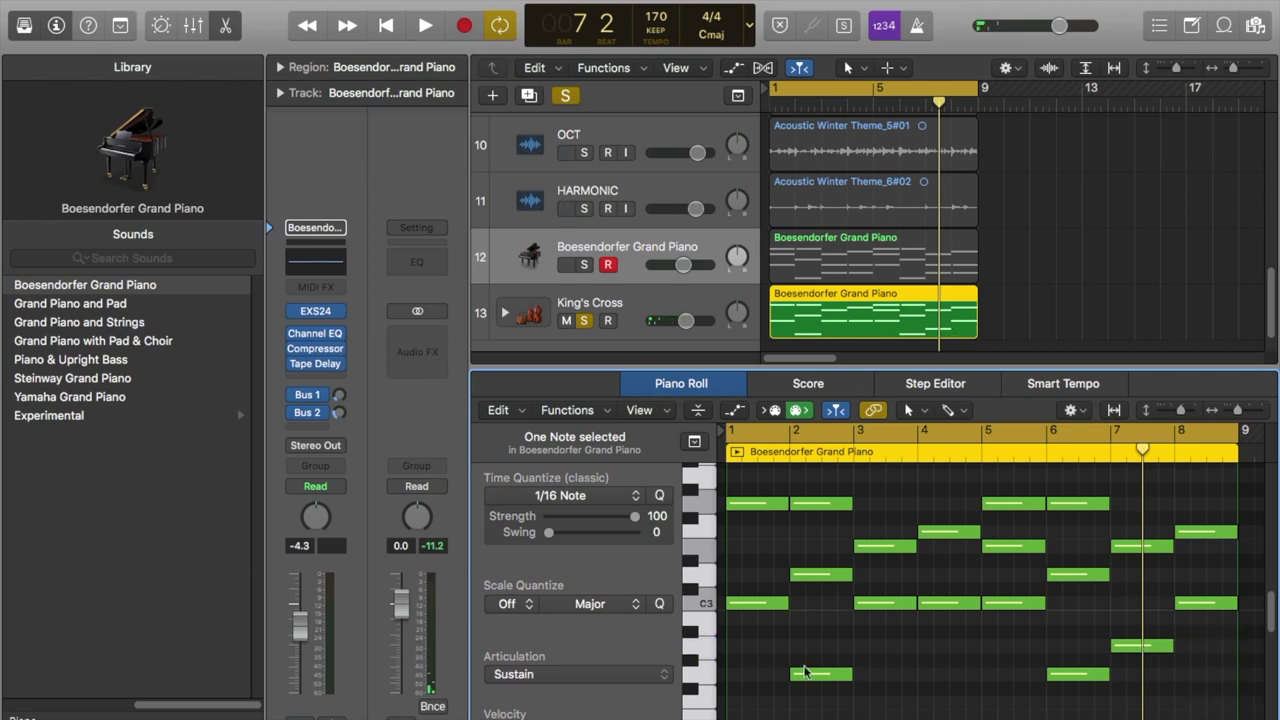
left_click(820, 680)
left_click(816, 676)
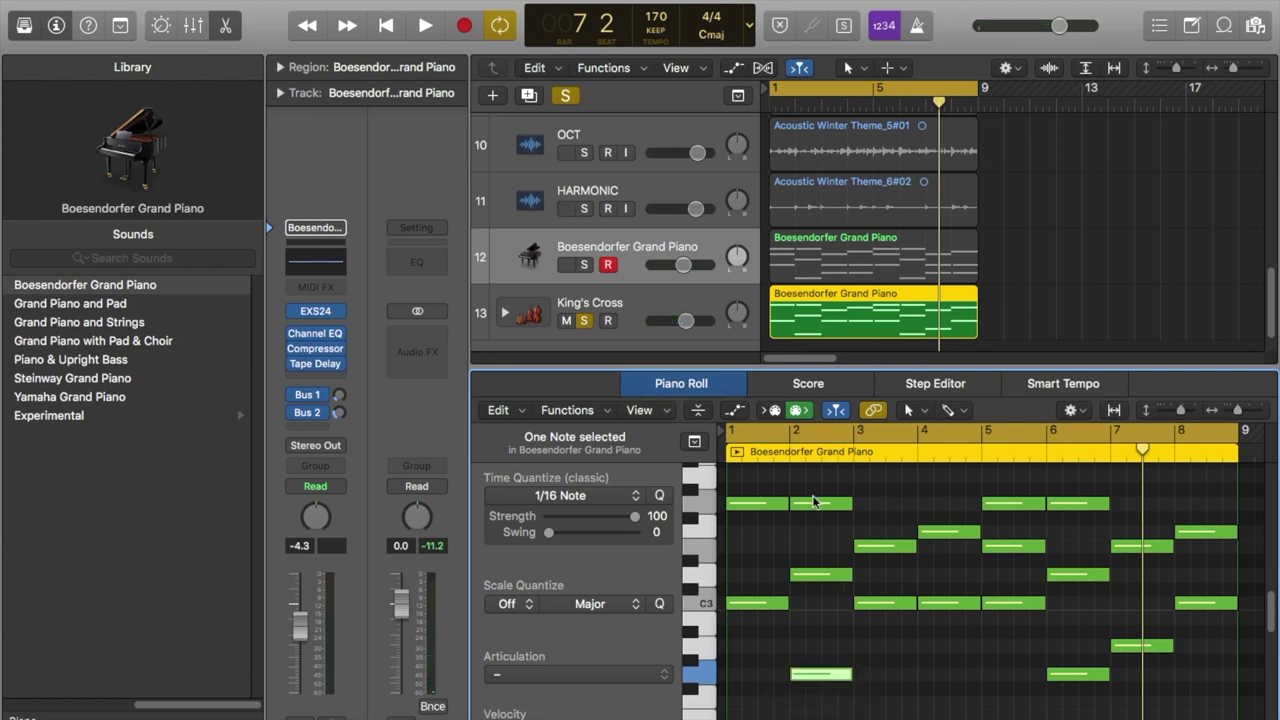
left_click(815, 504)
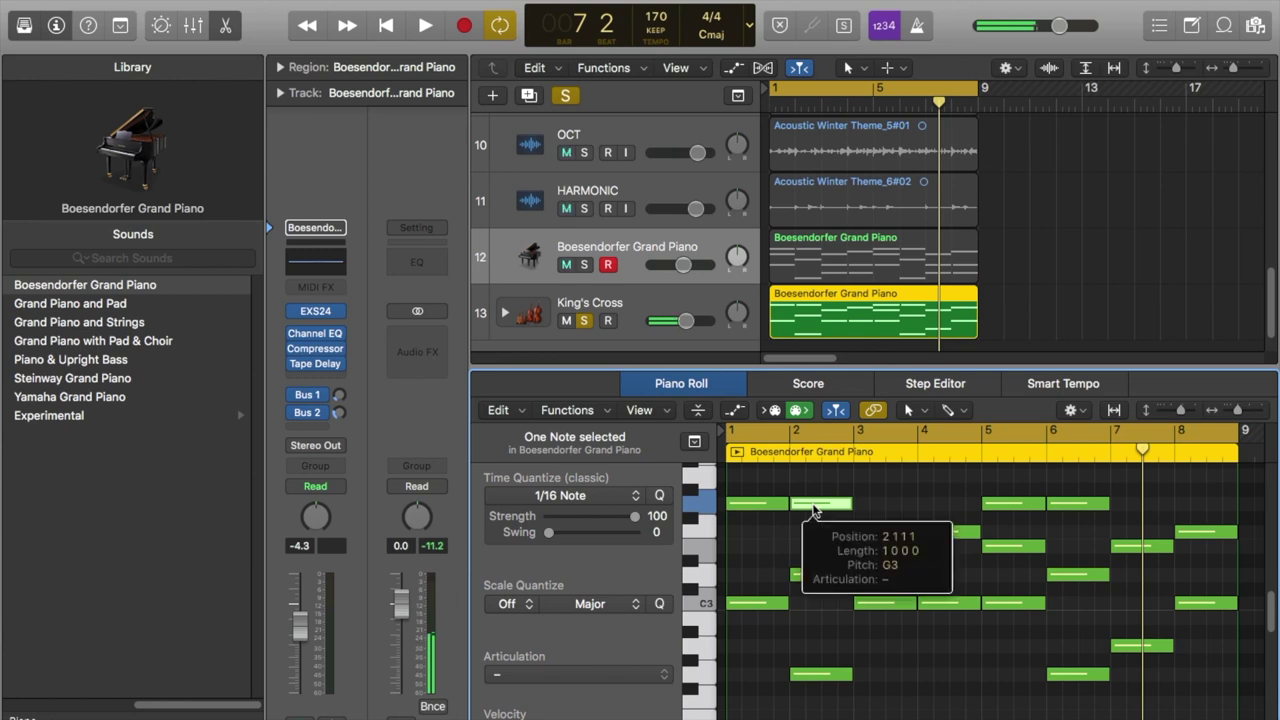
left_click(823, 675)
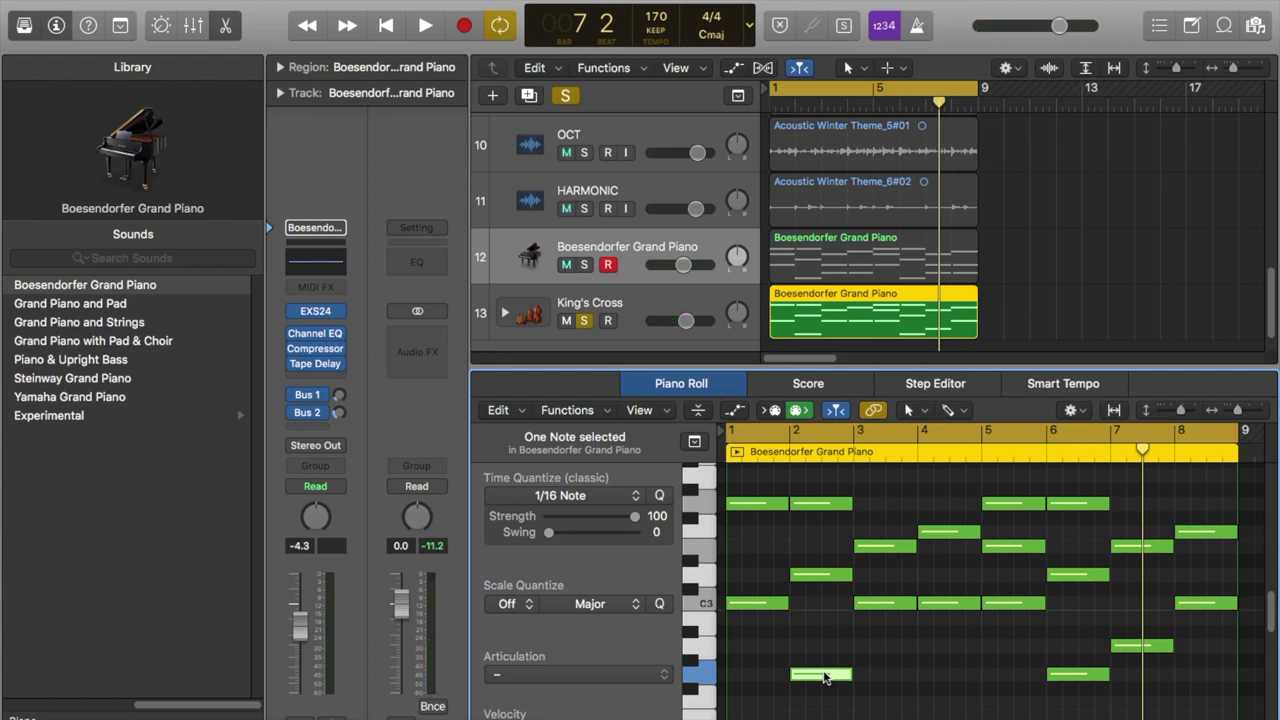
key("Delete")
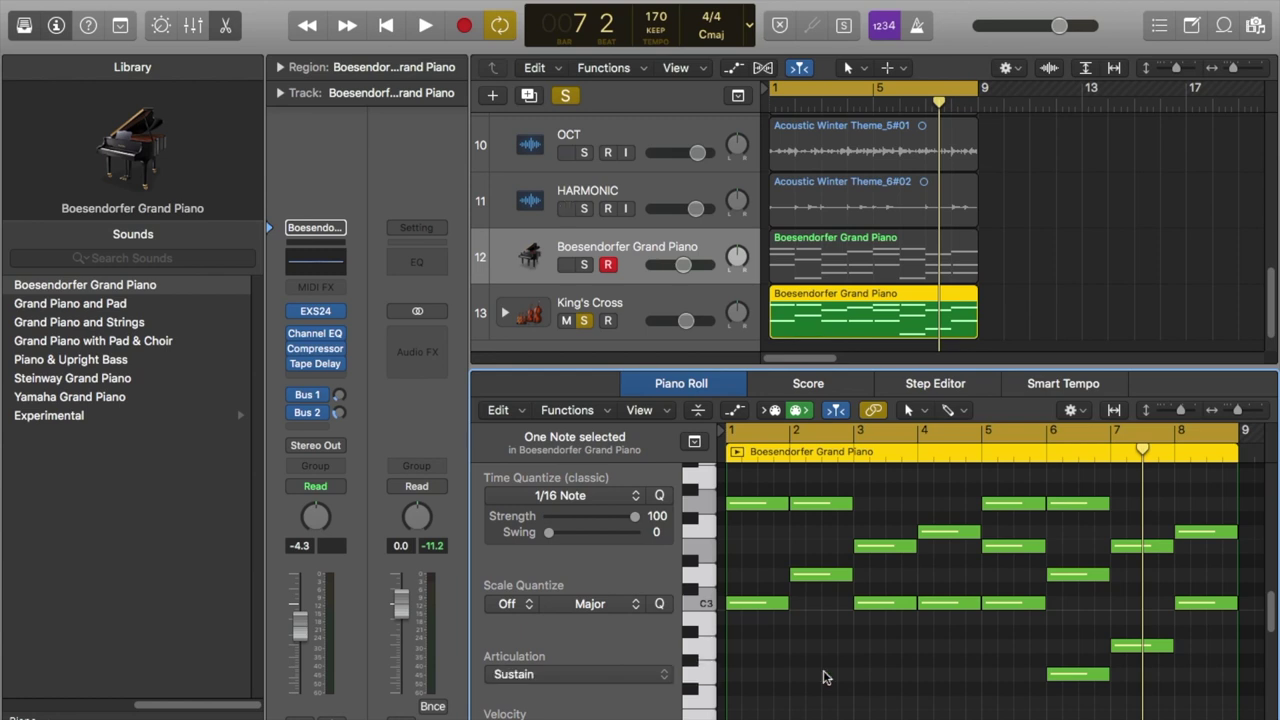
Step: Delete the low note at bar 6, play the thinned chords, and inspect the A2 near bar 7
left_click(1094, 675)
key("Delete")
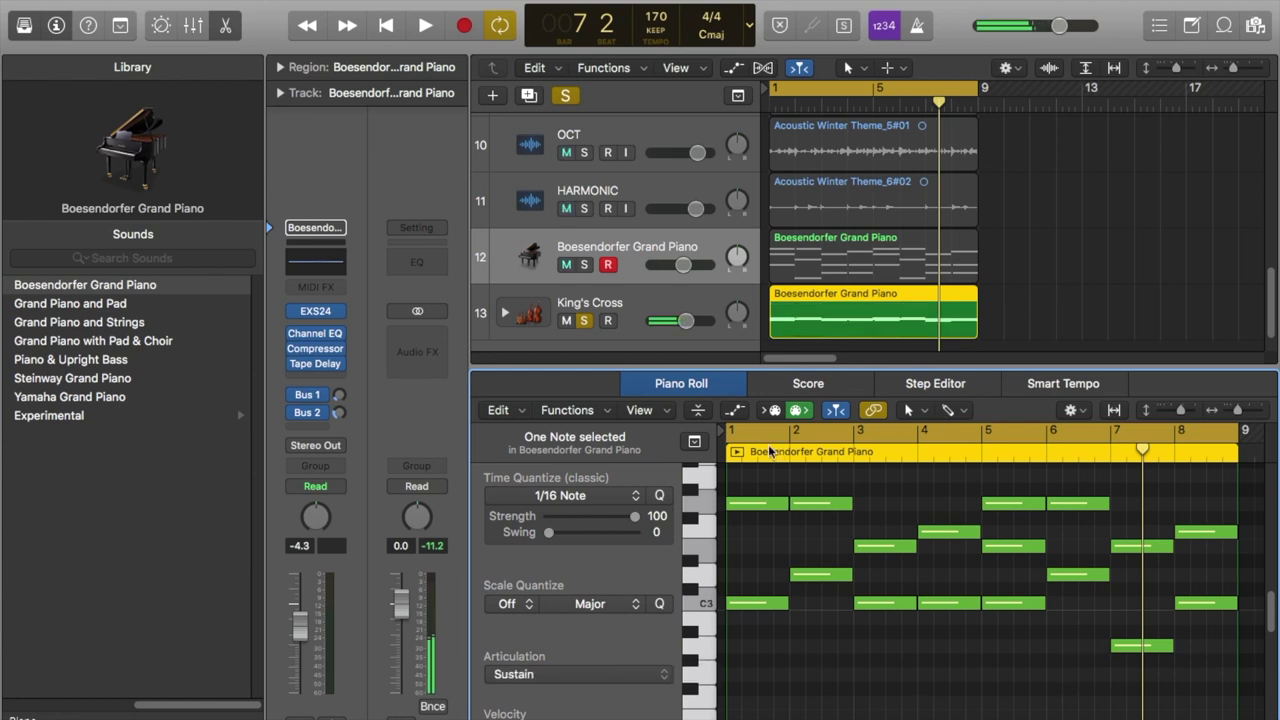
key("space")
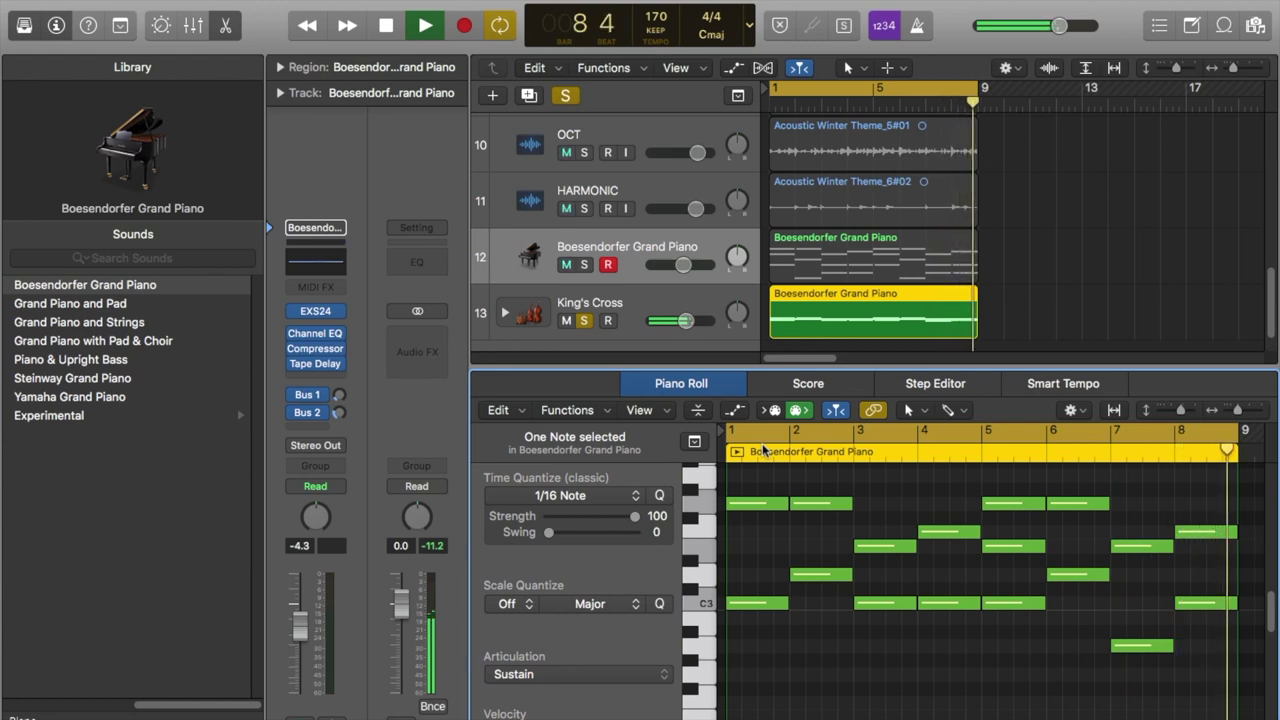
key("space")
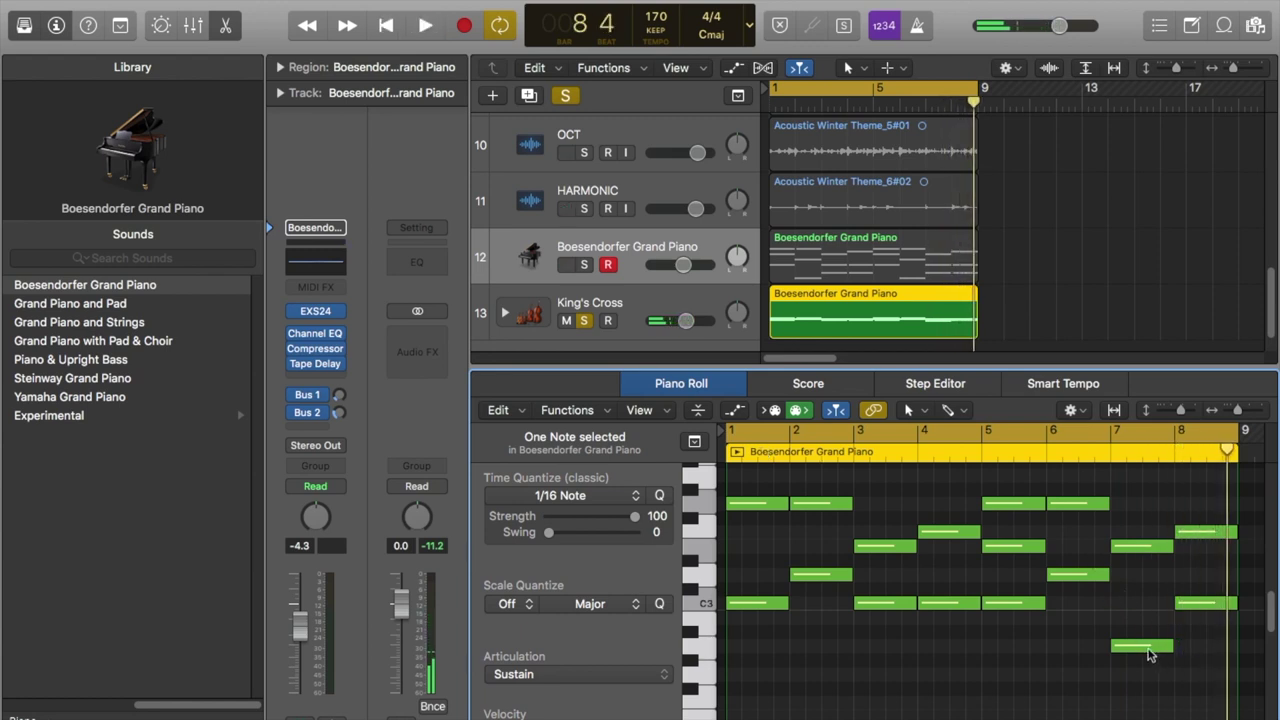
left_click(1148, 648)
left_click(1148, 648)
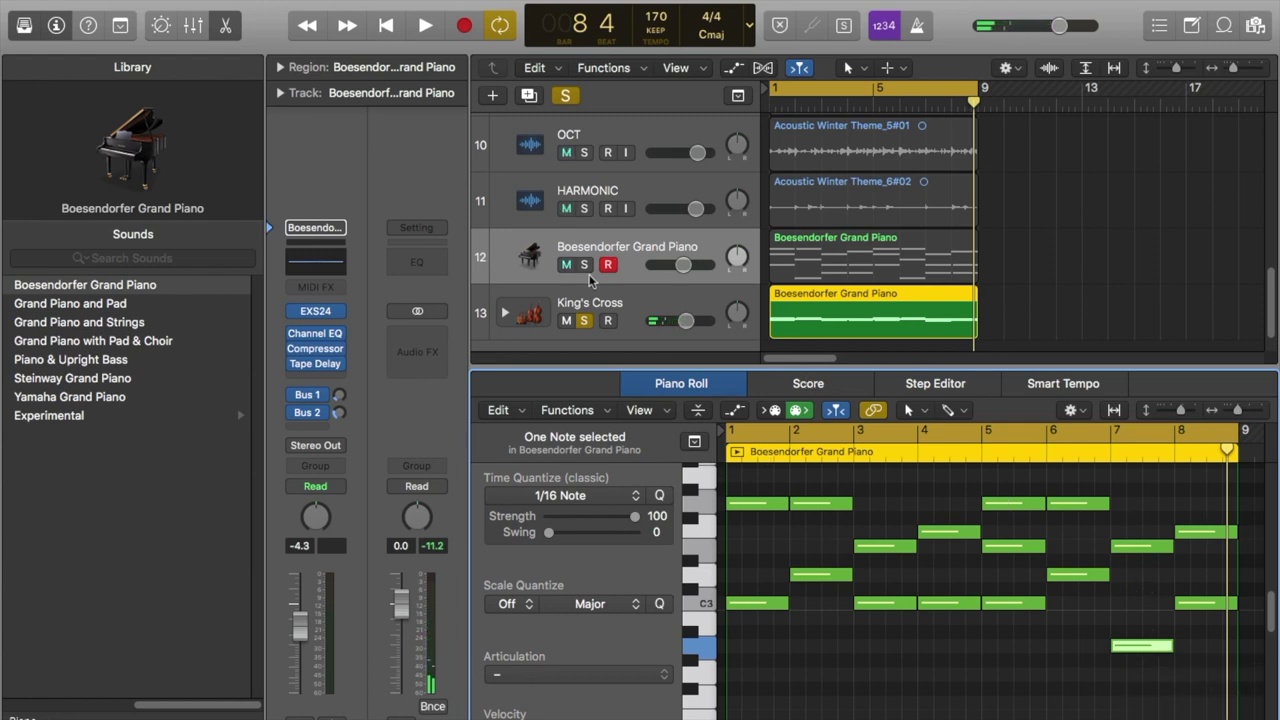
Step: Switch off global Solo and play all tracks from the start
left_click(566, 96)
key("space")
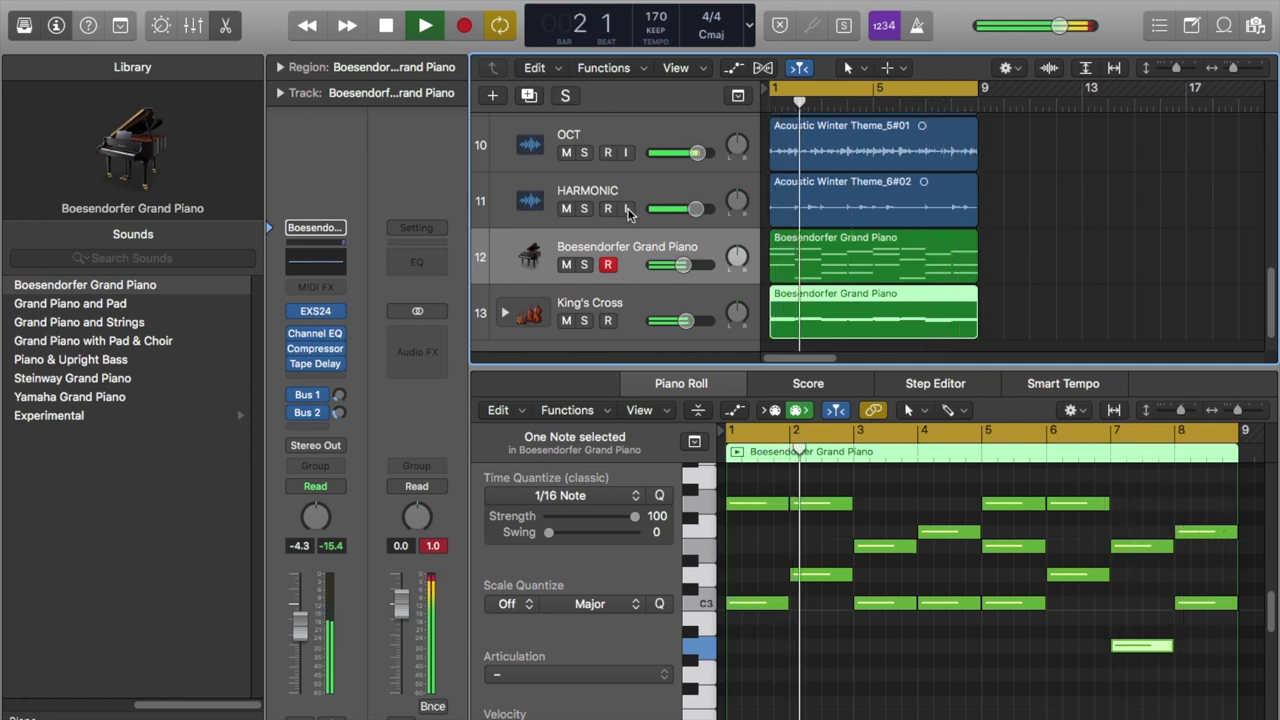
Step: Compare King's Cross muted and unmuted, lower it to -5.5 dB, and stop playback
left_click(566, 320)
left_click(566, 320)
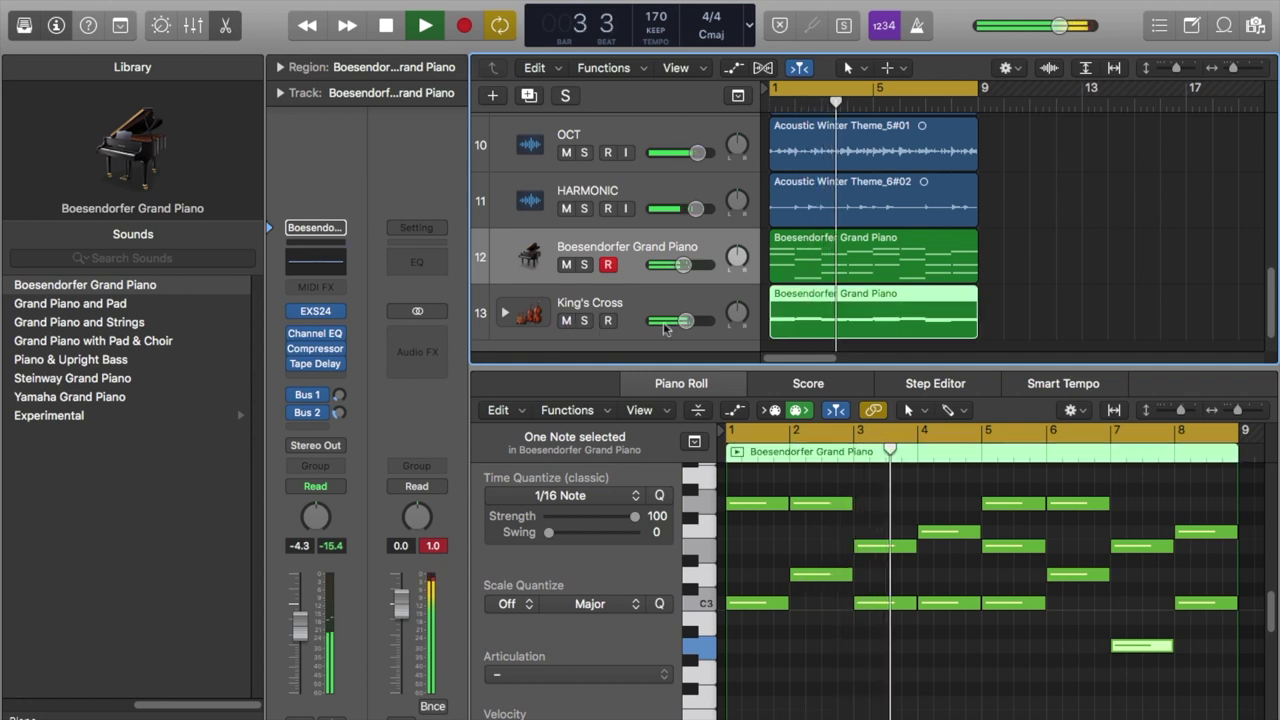
left_click_drag(686, 320, 676, 320)
left_click(386, 25)
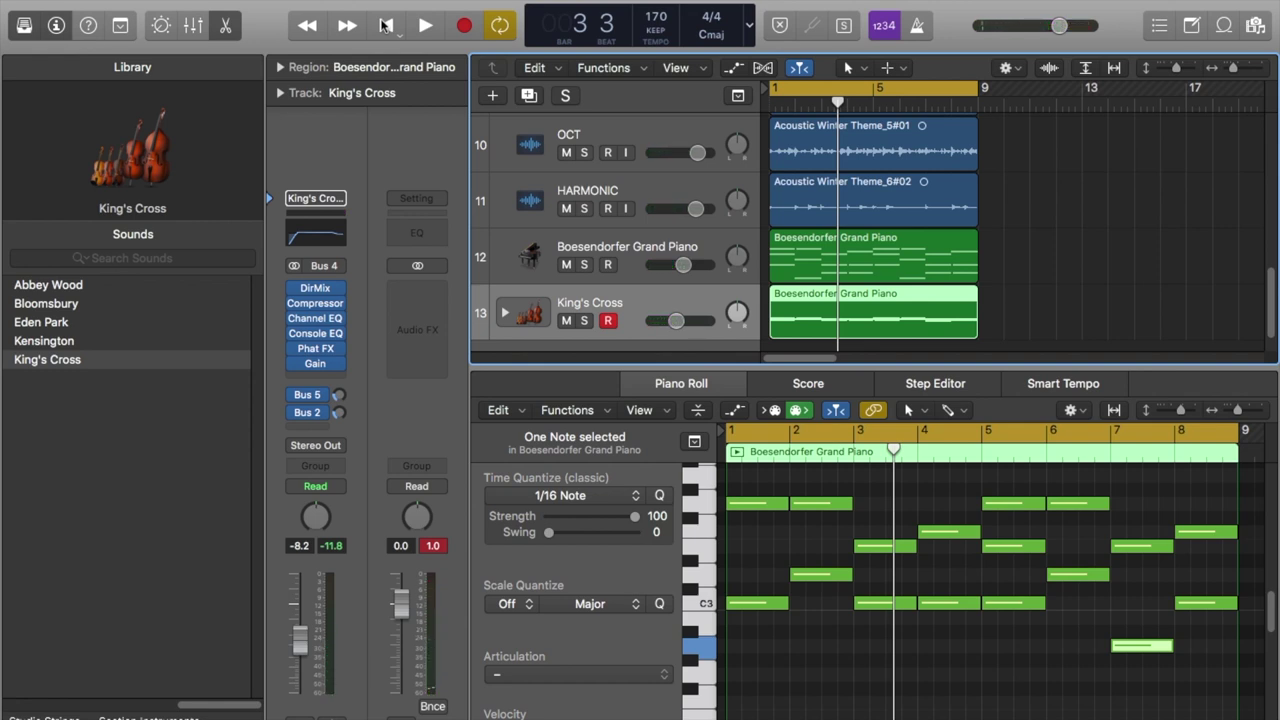
Step: Mute the MELODY and HARMONIC tracks, leaving OCT unmuted
left_click_drag(1268, 305, 1255, 275)
left_click(566, 195)
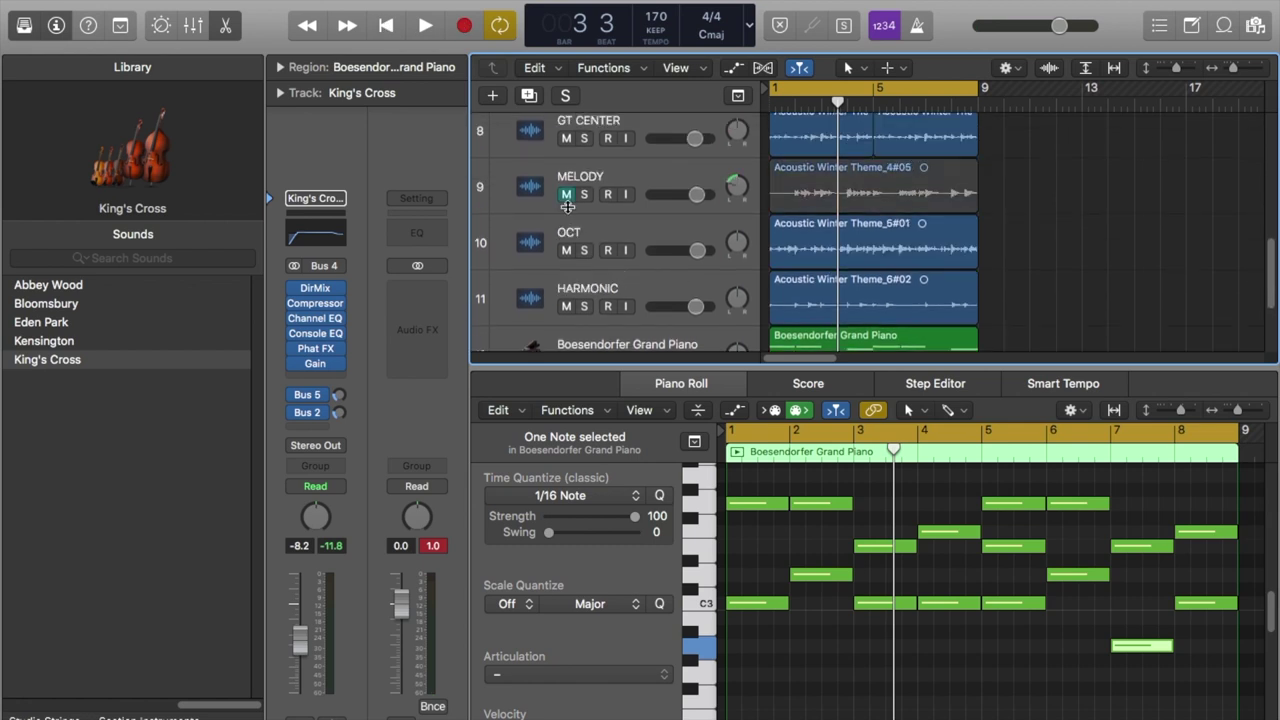
left_click(566, 250)
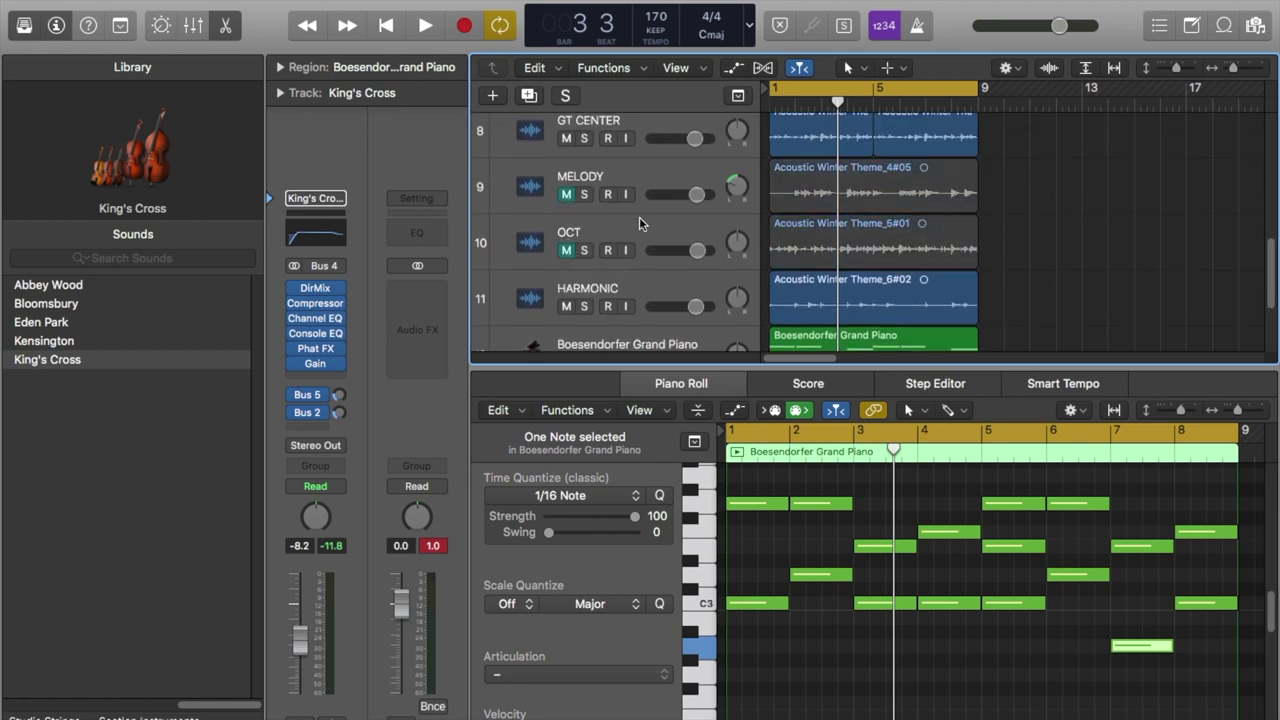
left_click(566, 250)
left_click(566, 306)
scroll(1272, 272, "up", 1)
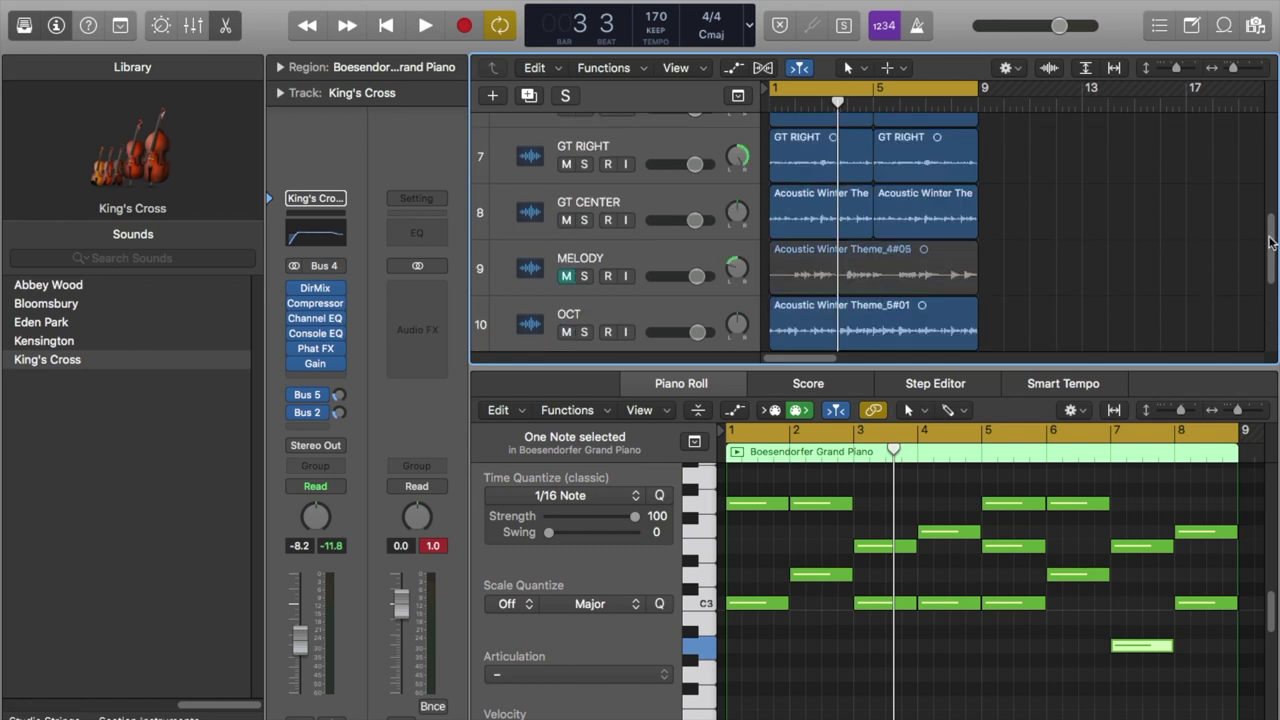
scroll(1272, 272, "down", 3)
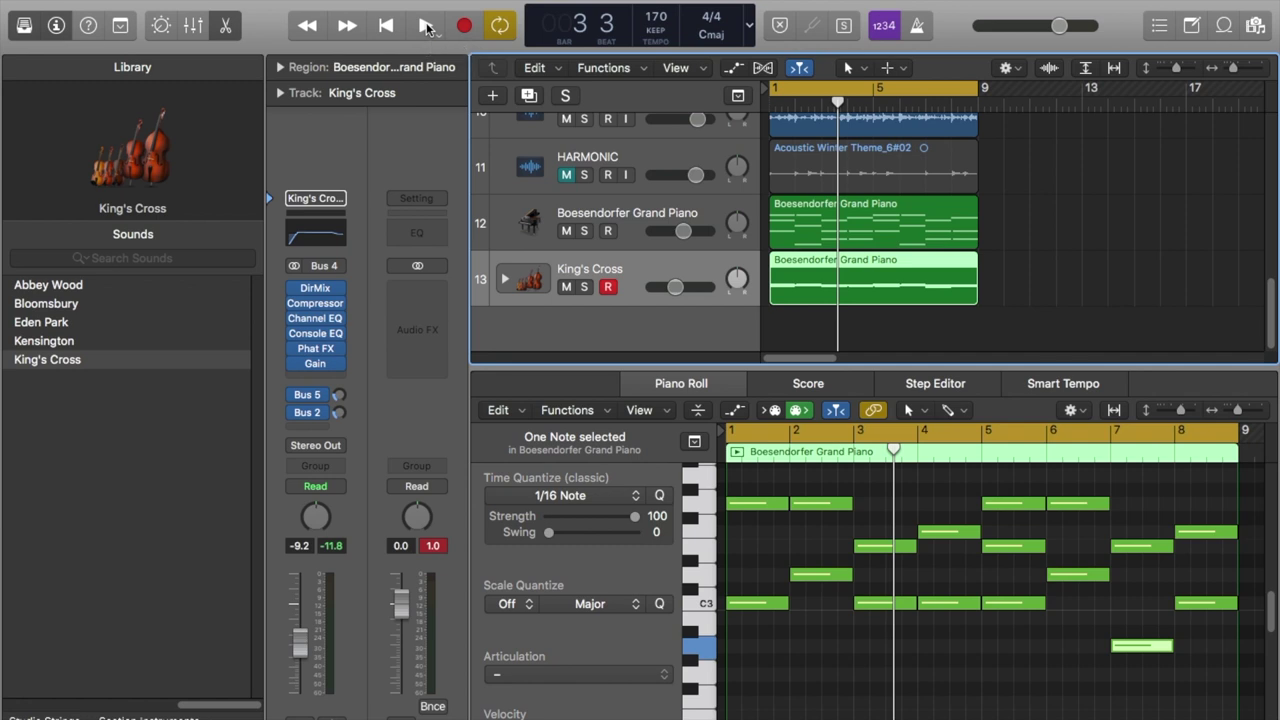
scroll(697, 205, "up", 3)
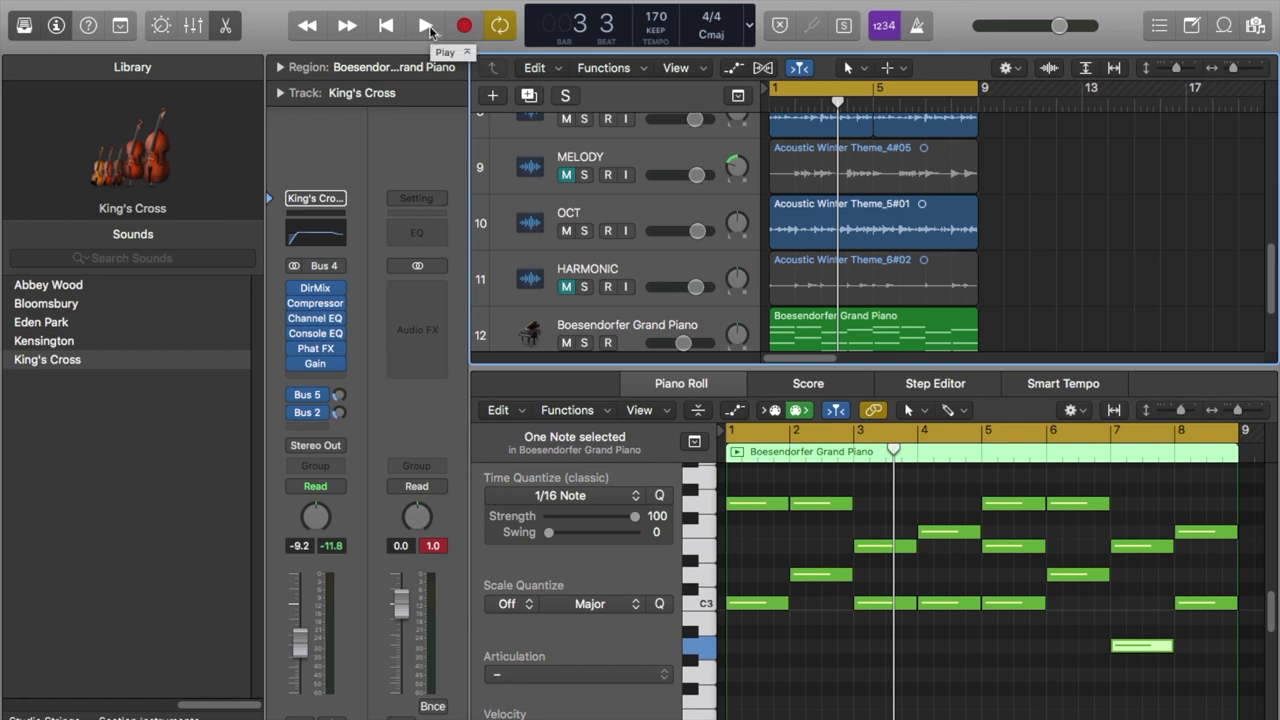
Step: Play and stop the mix, then readjust the King's Cross volume to -8.0 dB
left_click(429, 30)
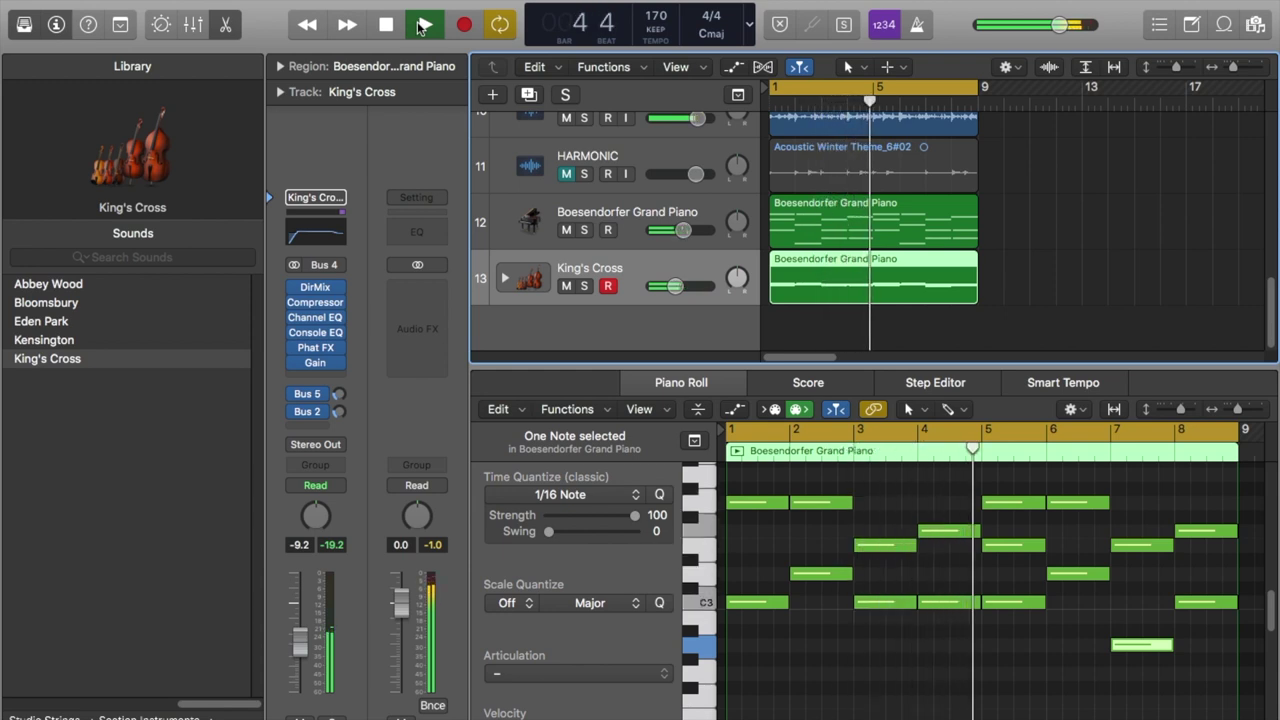
left_click(388, 26)
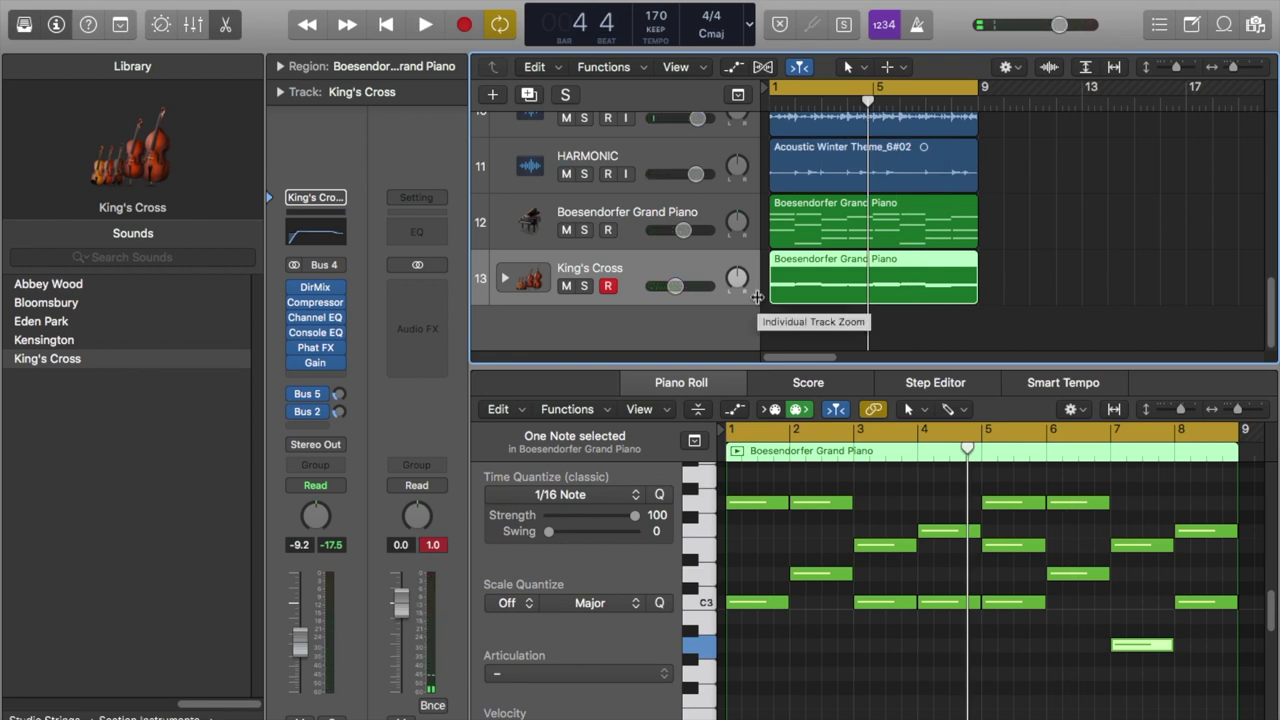
left_click_drag(676, 291, 679, 290)
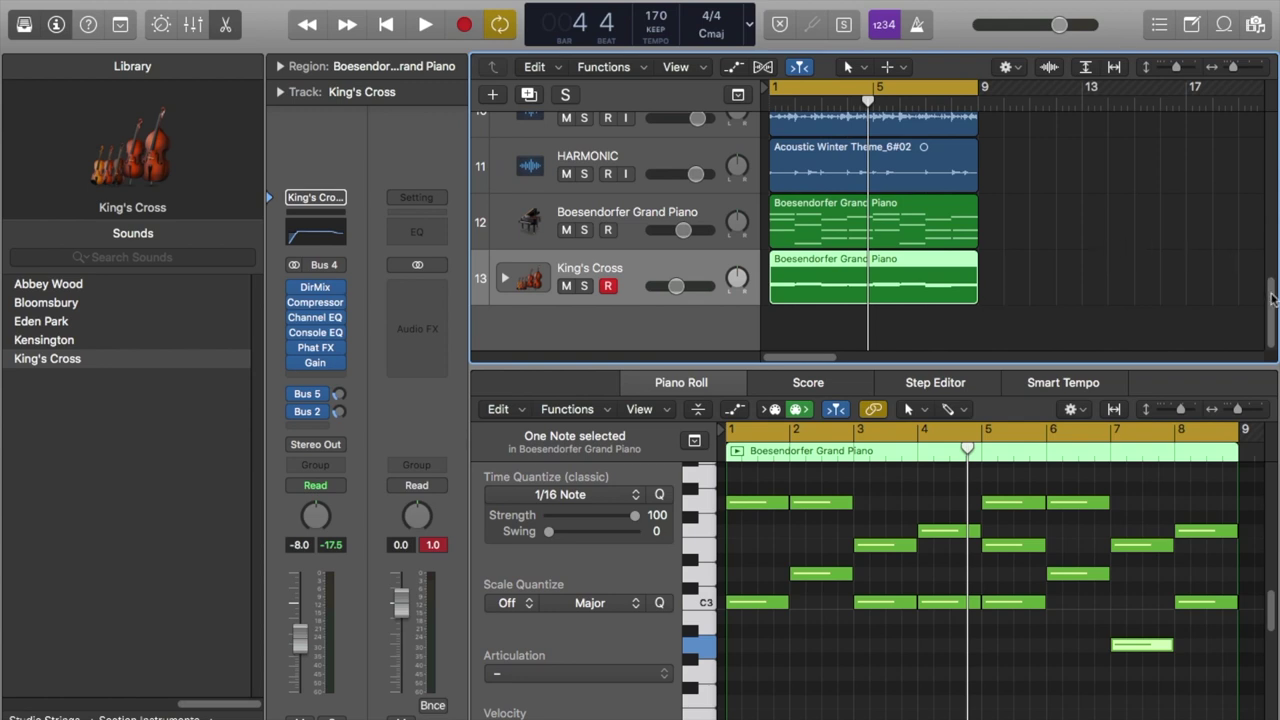
left_click_drag(1272, 297, 1275, 187)
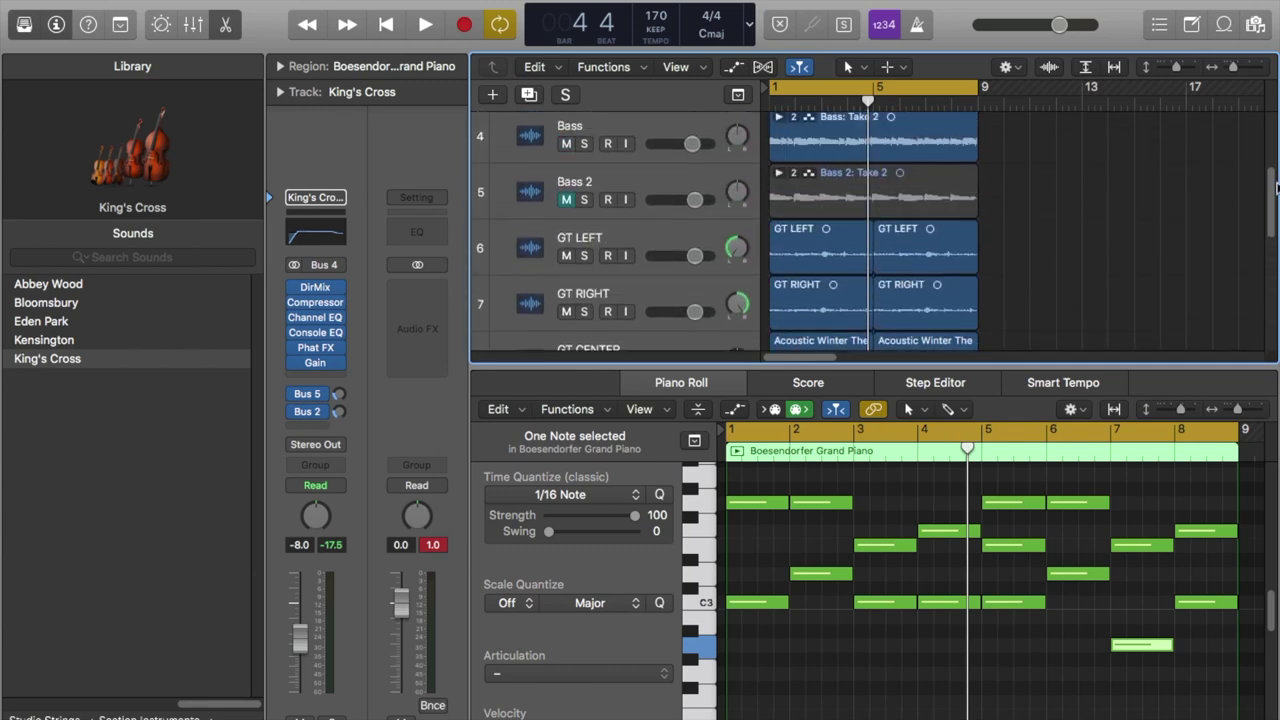
Step: Close the Piano Roll and hide the Library so all 13 tracks fill the Tracks view
left_click(226, 24)
left_click(24, 24)
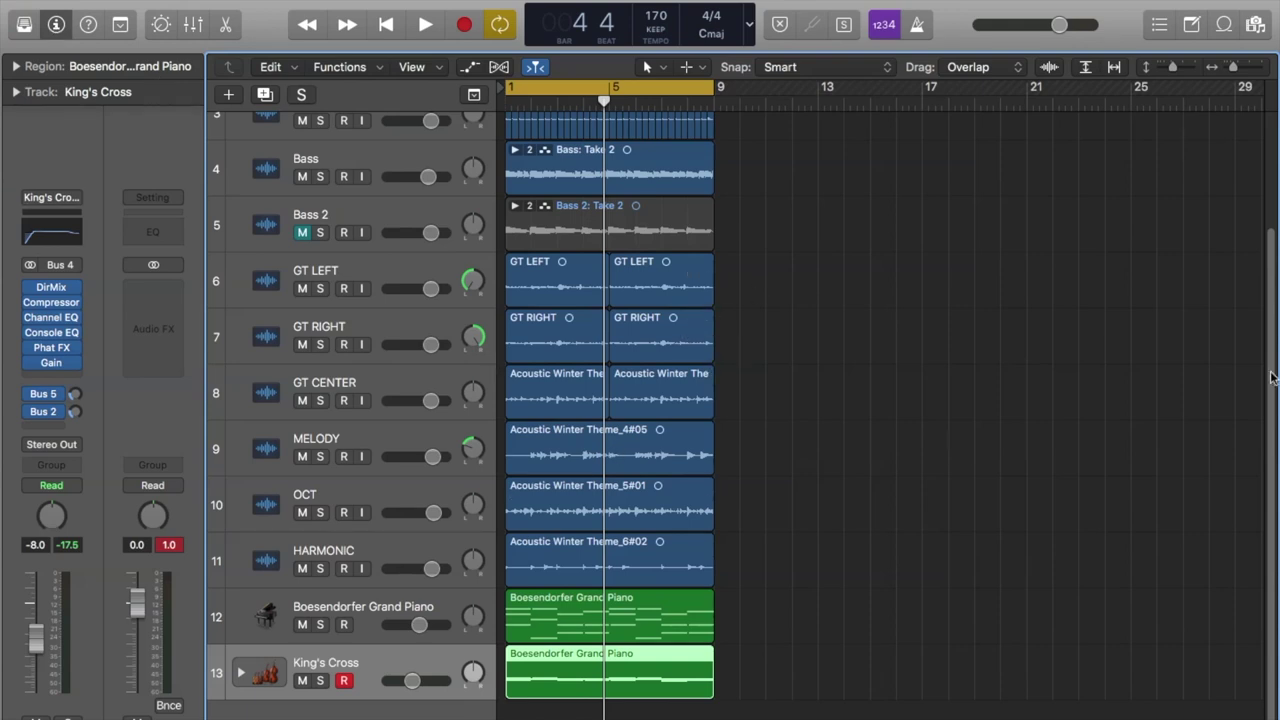
left_click_drag(1271, 377, 1248, 240)
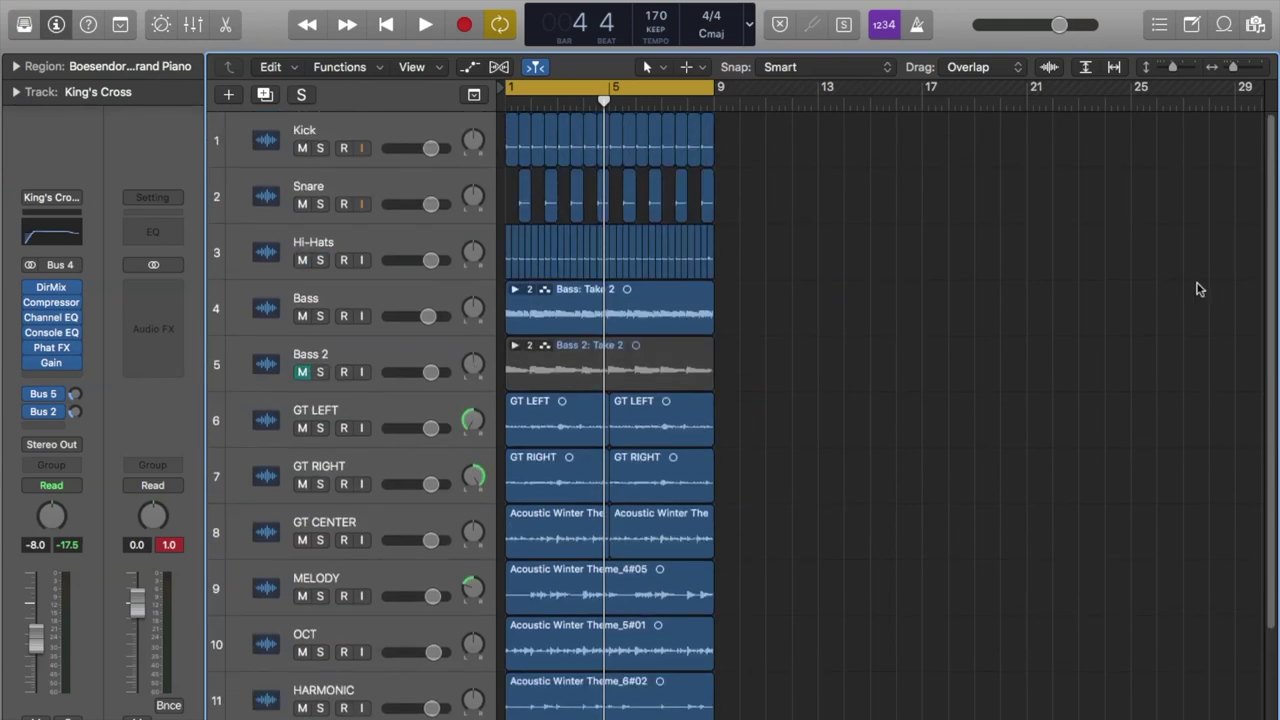
left_click_drag(1272, 140, 1276, 285)
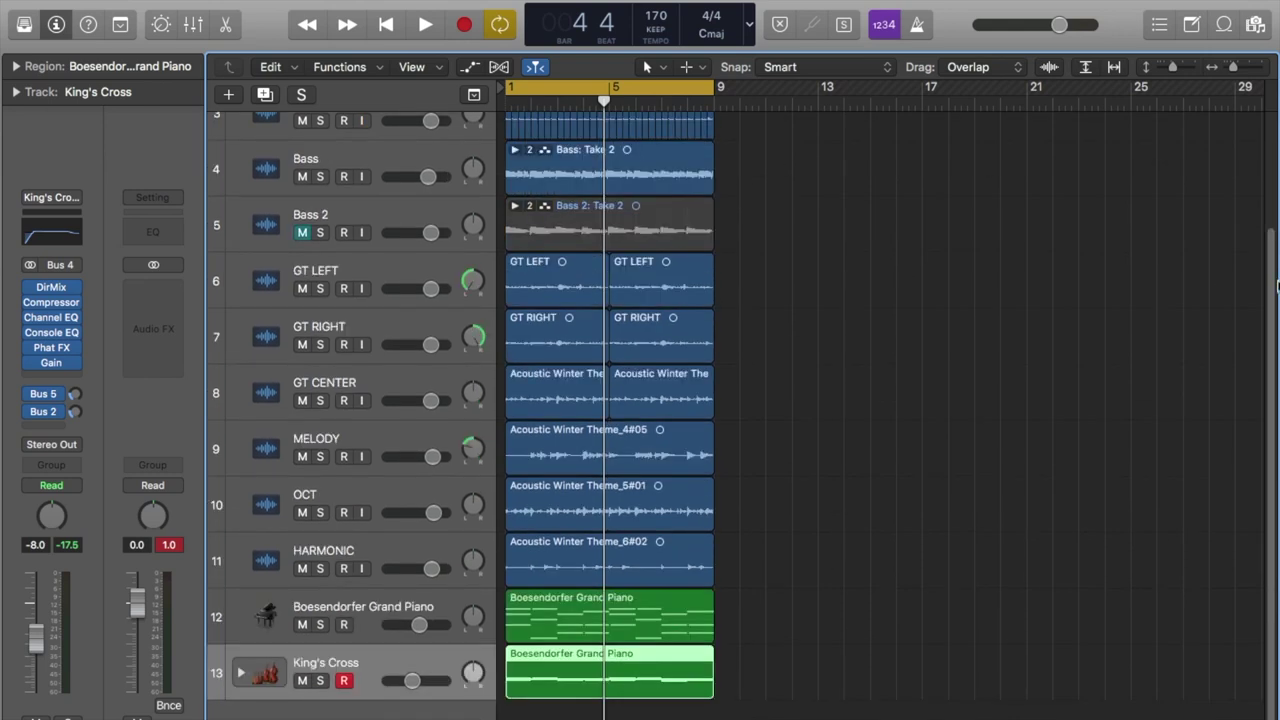